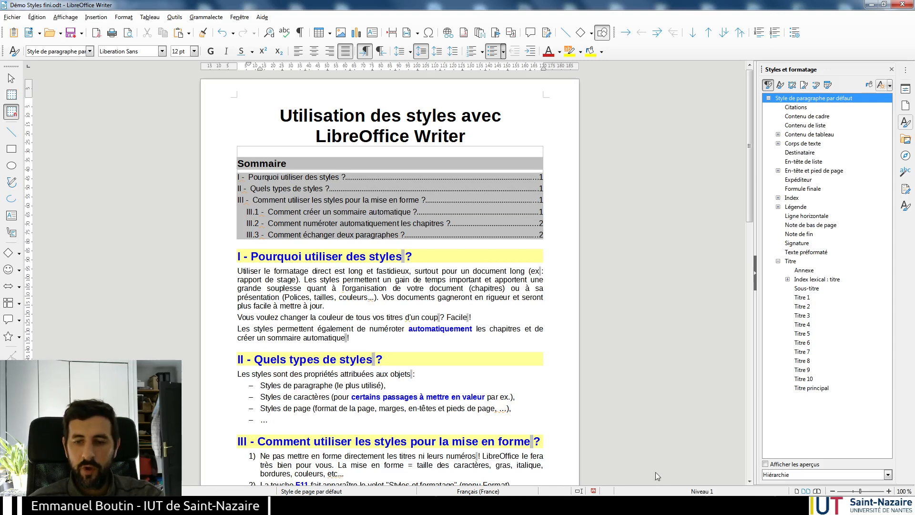
Switch to the unformatted document Démo Styles.odt and display its Styles et formatage list
key("alt+Tab")
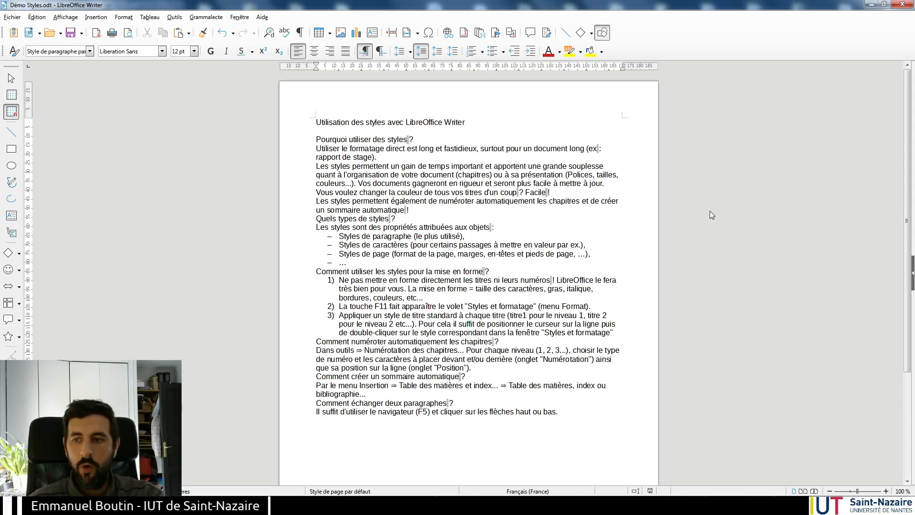
left_click(913, 273)
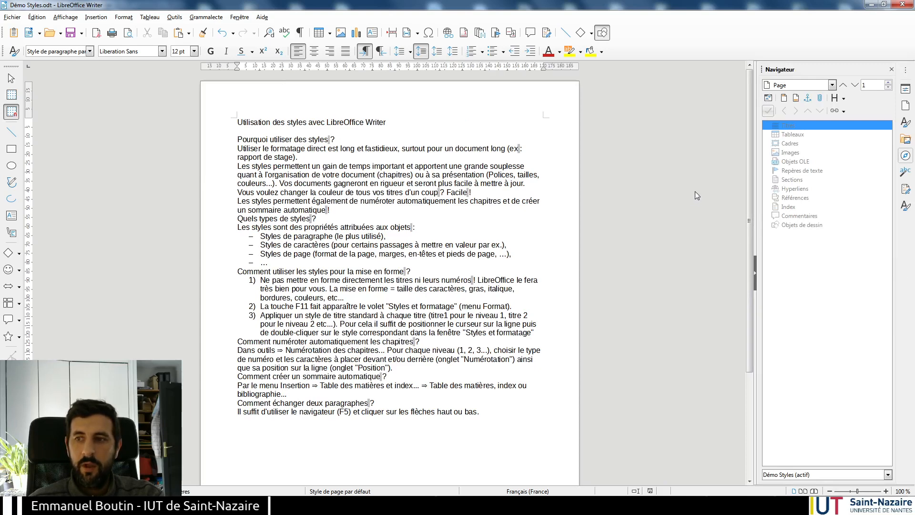
left_click(906, 124)
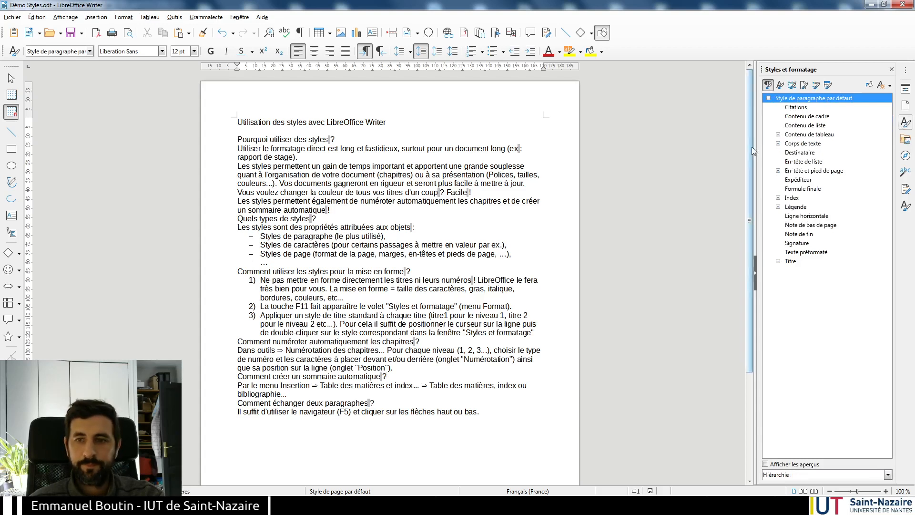
Apply the Titre principal paragraph style to the document's title line, with the style list displayed as Hiérarchie
left_click_drag(277, 123, 299, 122)
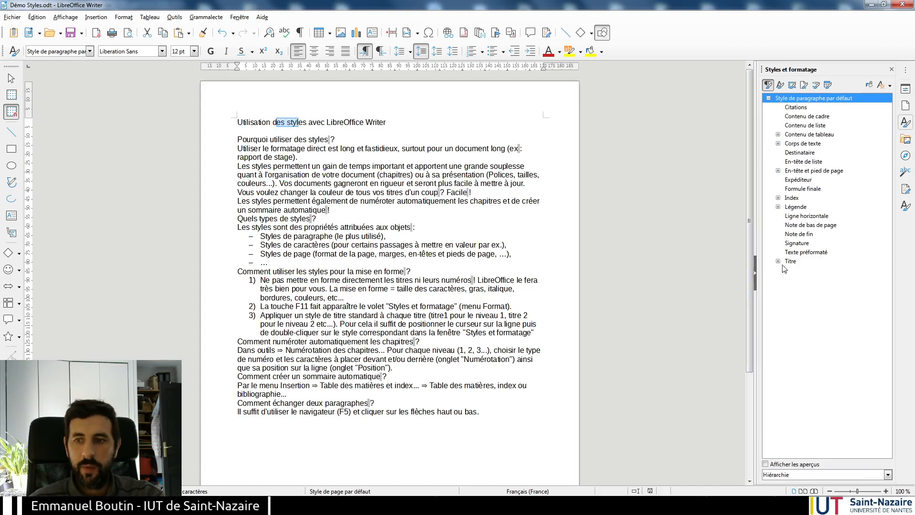
left_click(795, 475)
left_click(781, 368)
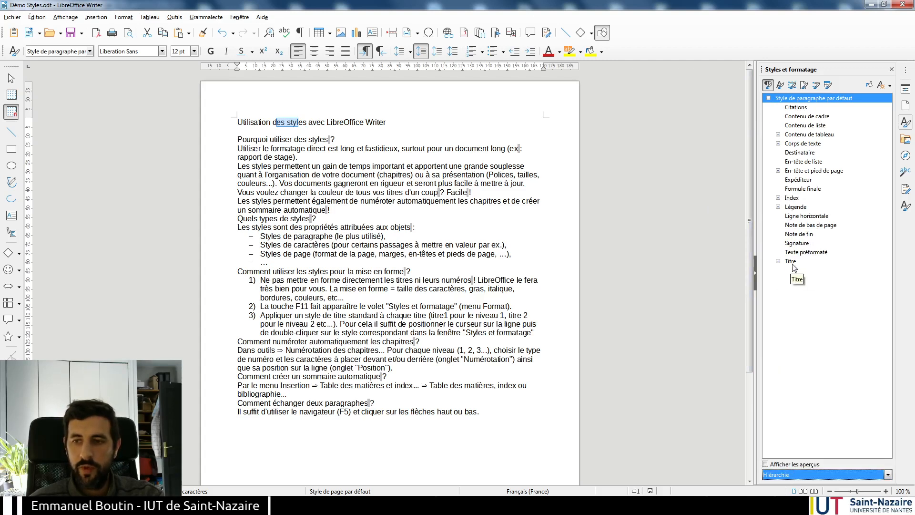
left_click(794, 475)
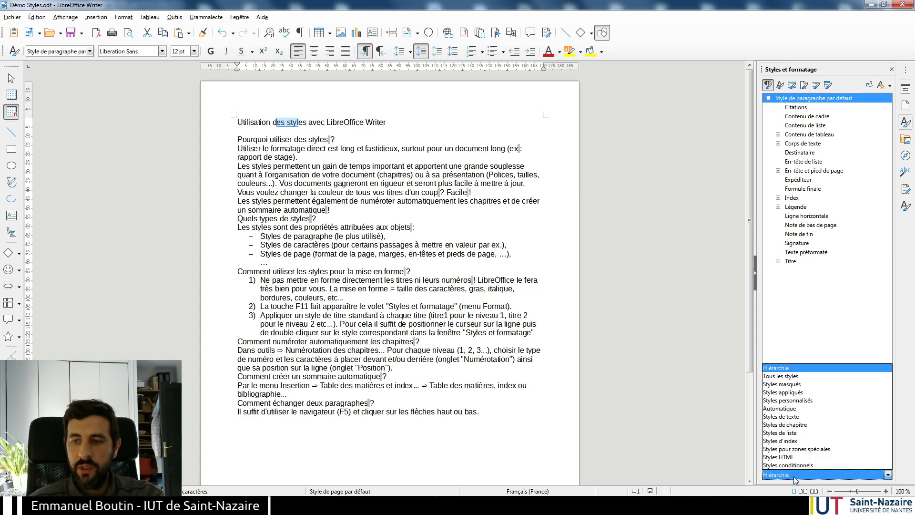
left_click(796, 394)
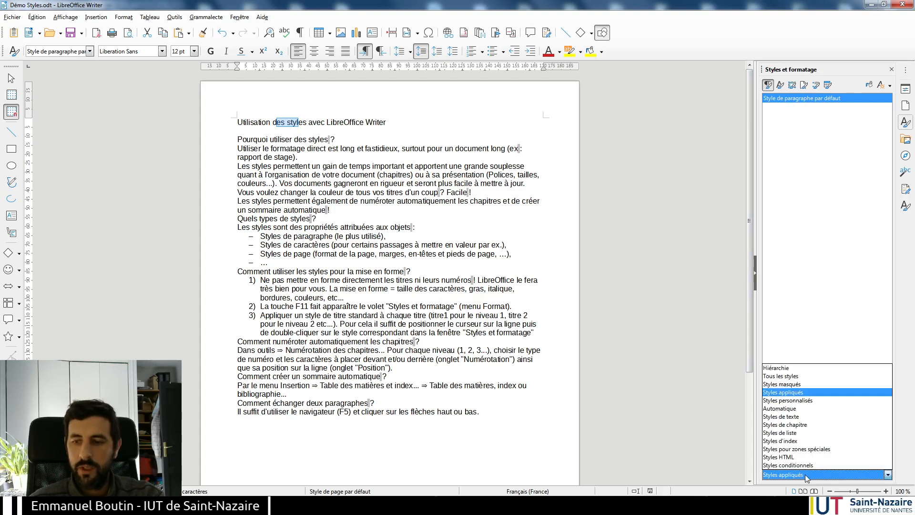
left_click(809, 475)
left_click(781, 368)
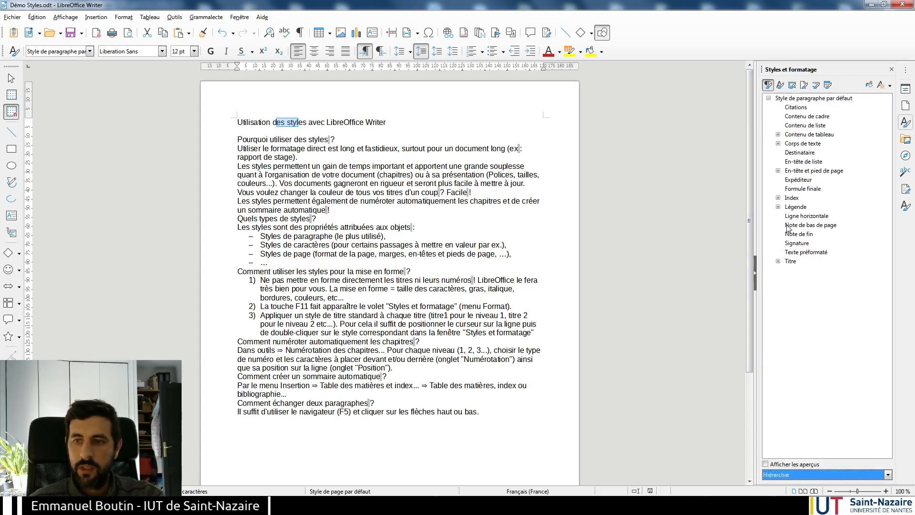
left_click(778, 262)
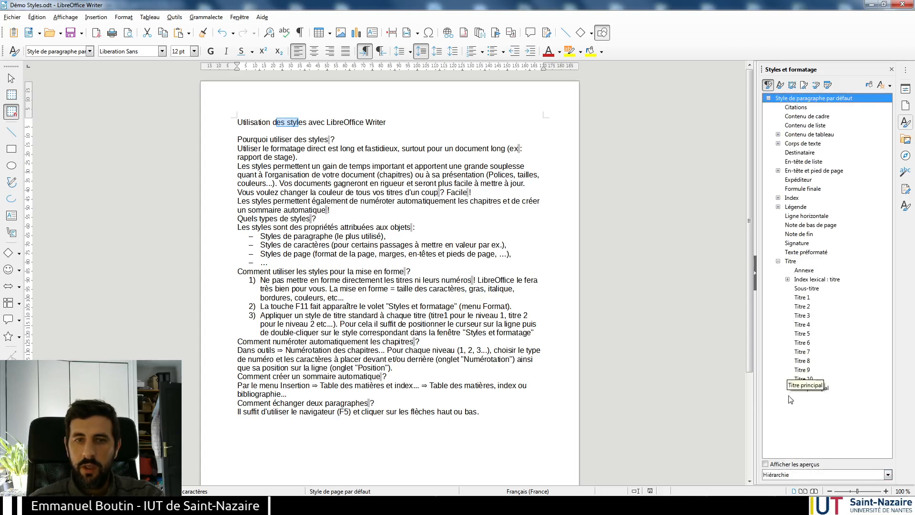
double_click(811, 387)
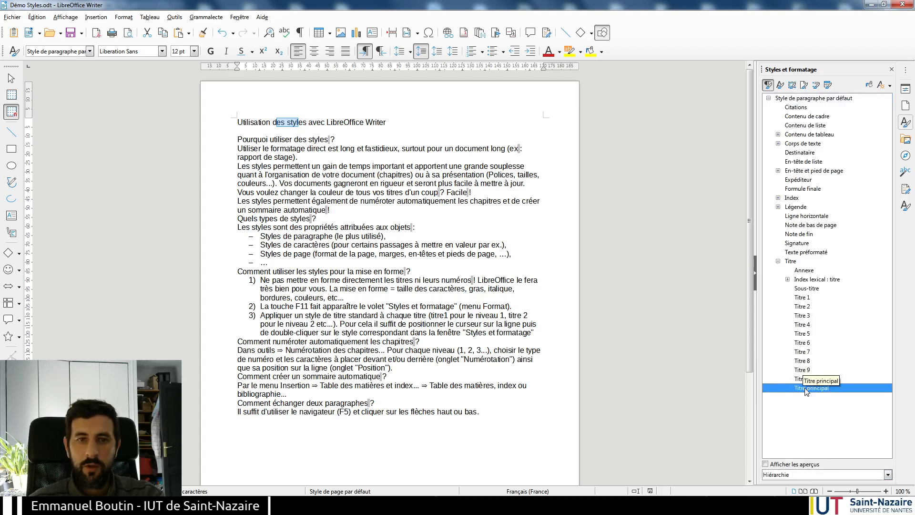
Apply the Titre 1 style to the headings "Pourquoi utiliser des styles", "Quels types de styles" and "Comment utiliser les styles pour la mise en forme"
left_click_drag(281, 183, 292, 183)
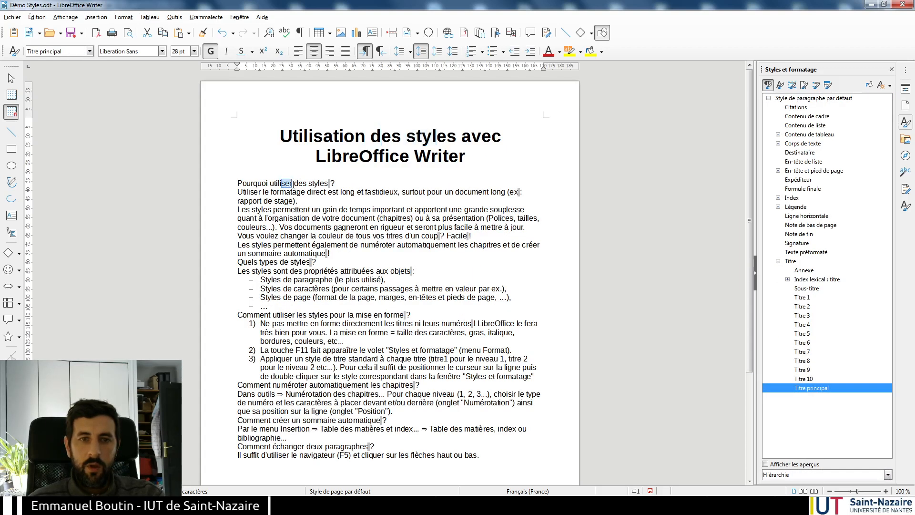
double_click(803, 297)
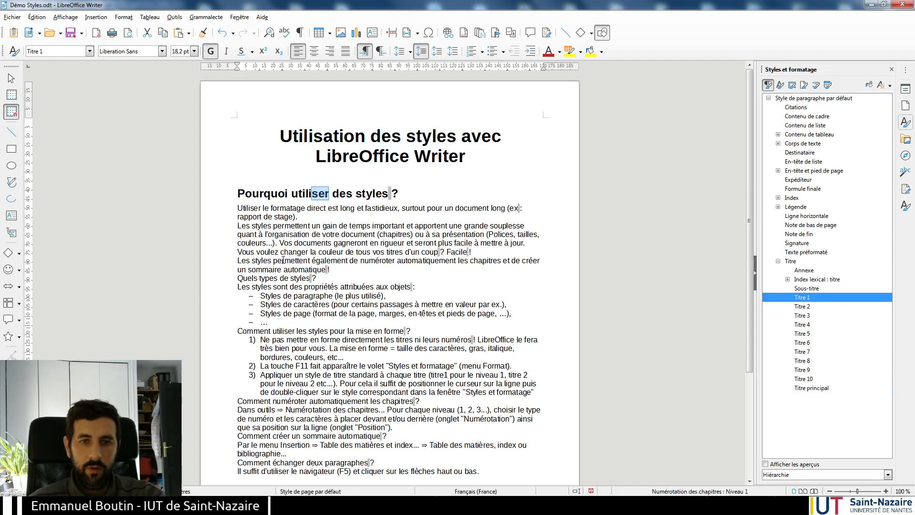
left_click_drag(260, 279, 274, 279)
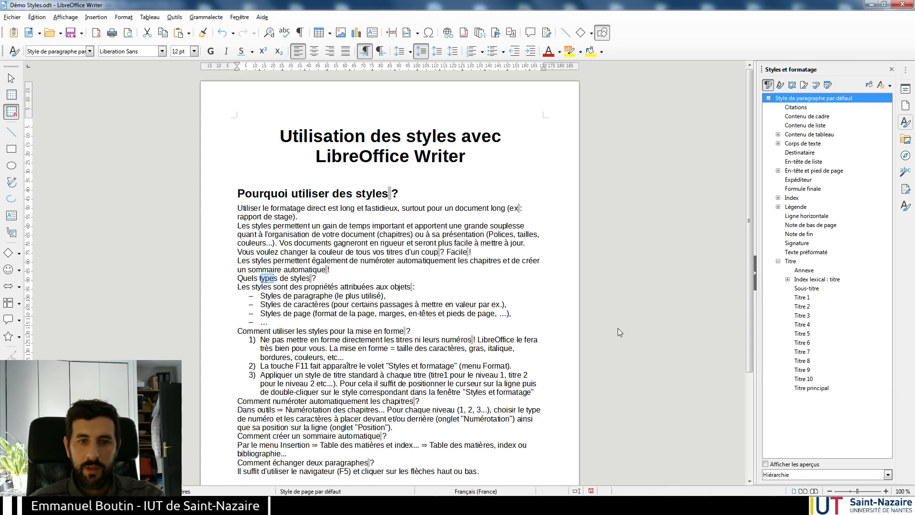
double_click(806, 301)
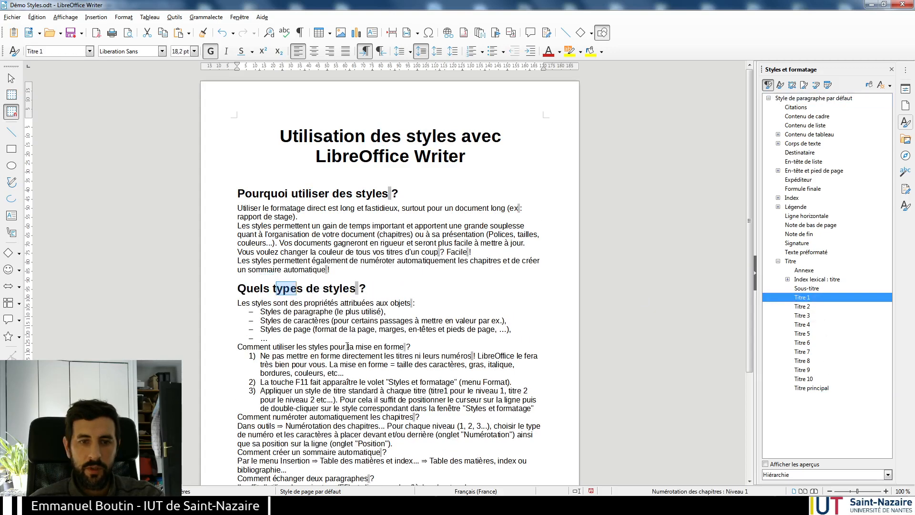
left_click_drag(270, 347, 296, 347)
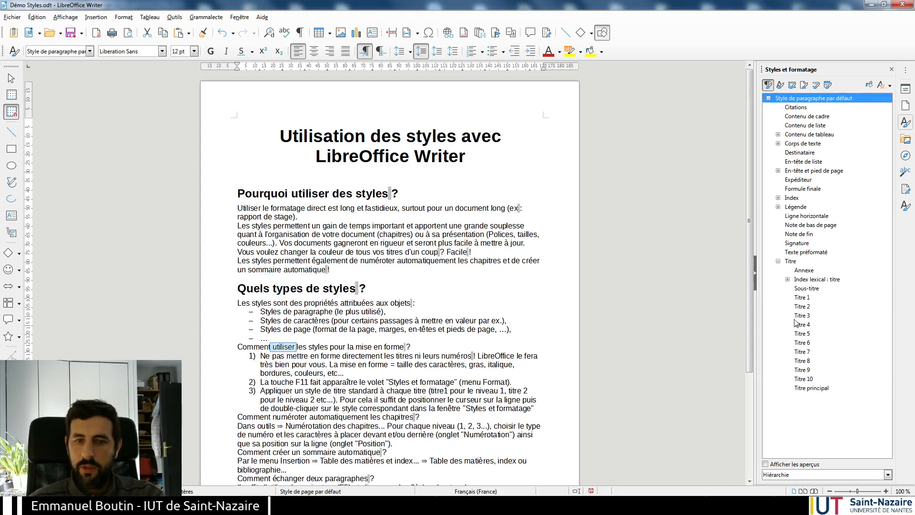
double_click(805, 298)
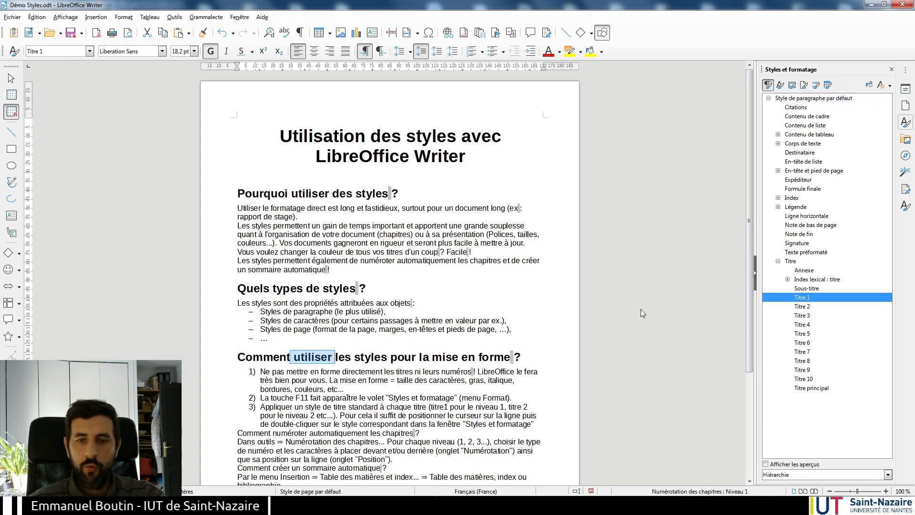
Apply the Titre 2 style to the headings on numbering chapters, creating an automatic table of contents and swapping two paragraphs
scroll(586, 304, "down", 2)
scroll(585, 305, "down", 3)
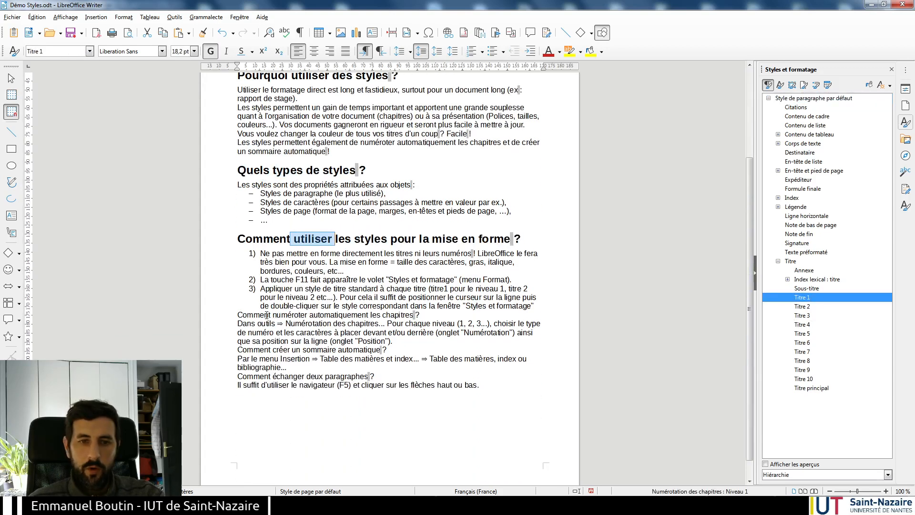
left_click_drag(259, 315, 269, 315)
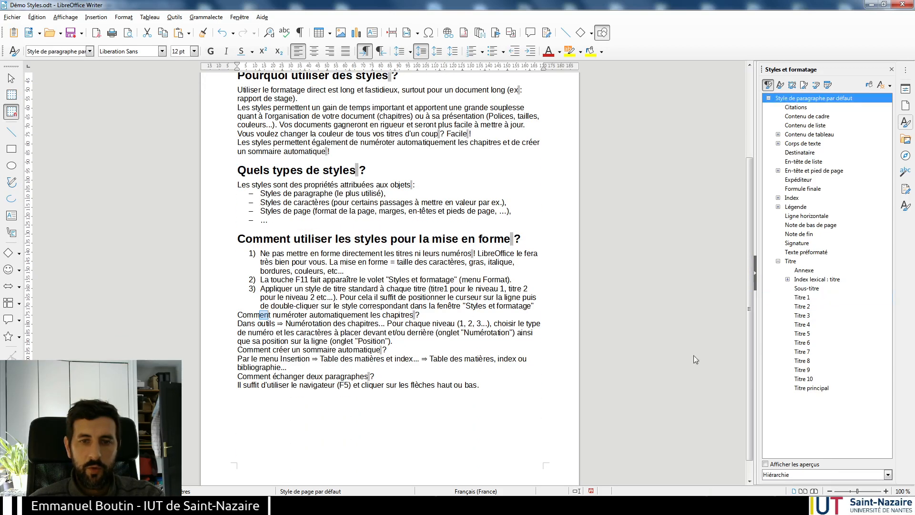
double_click(803, 306)
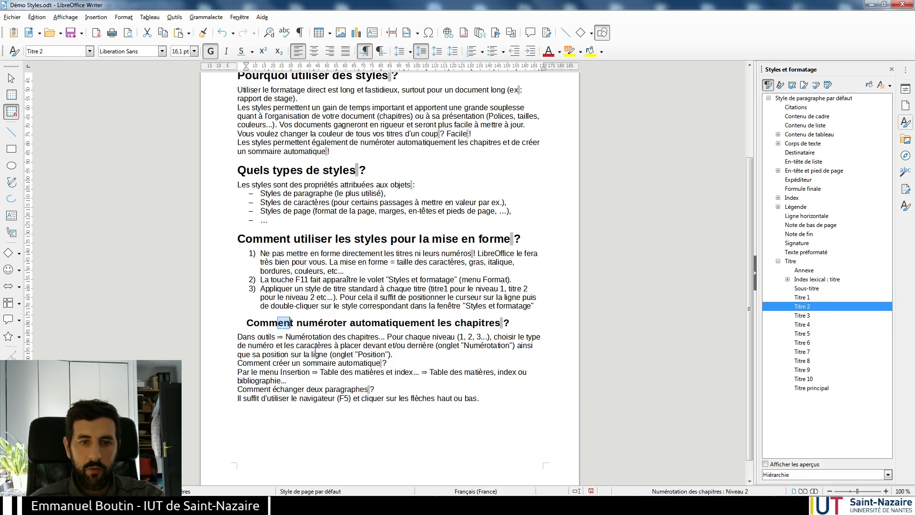
left_click_drag(269, 363, 289, 363)
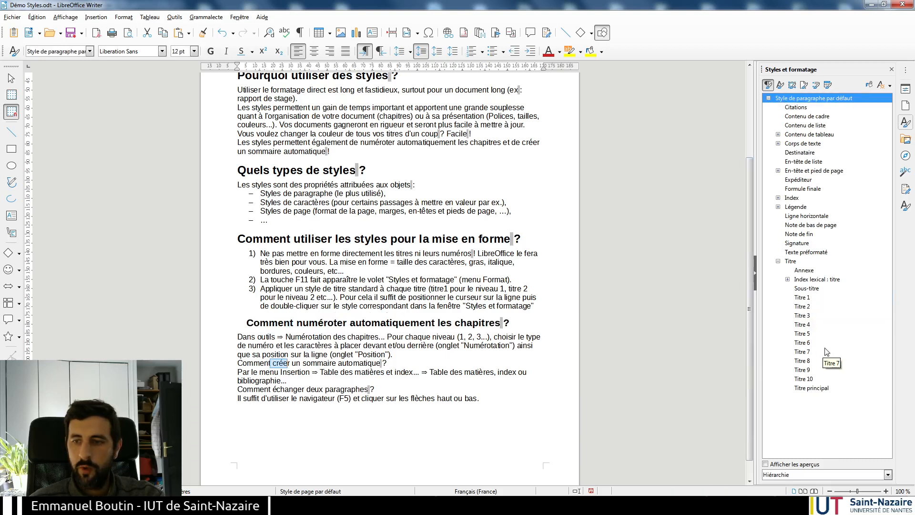
double_click(803, 307)
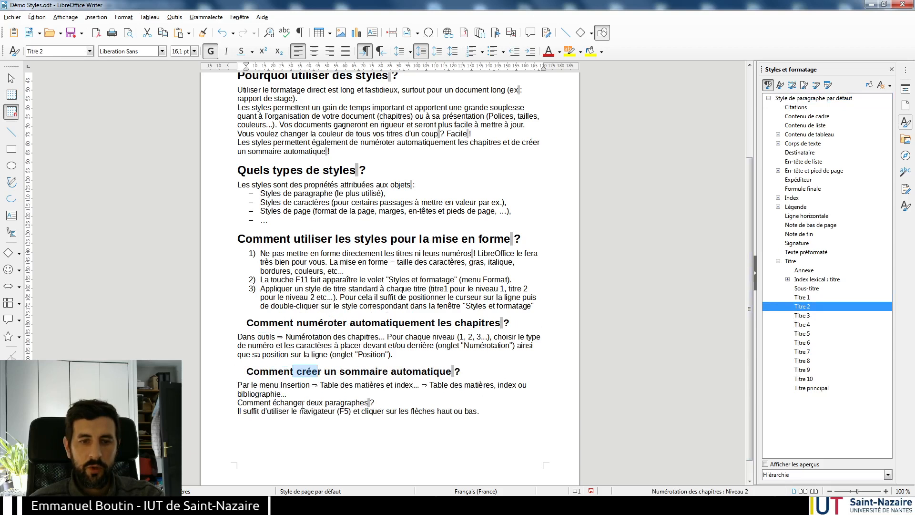
left_click_drag(303, 404, 324, 403)
double_click(803, 307)
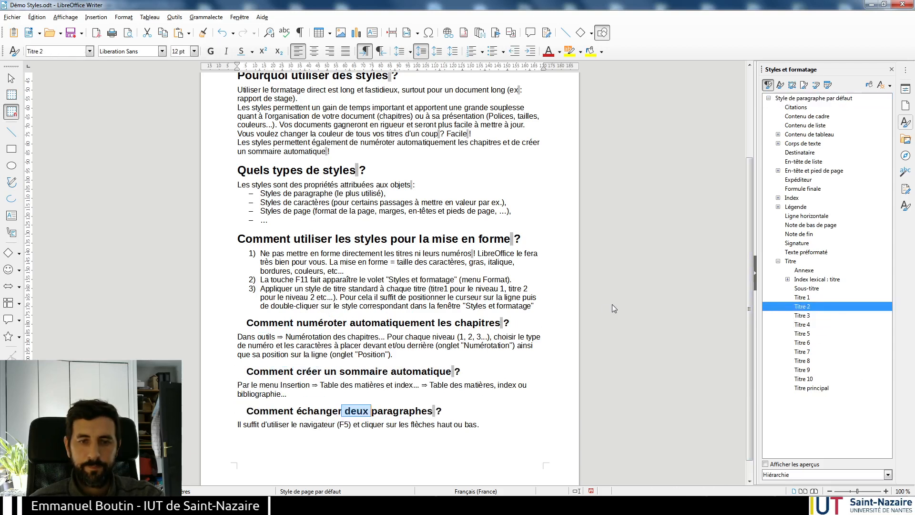
Make the words "passages à mettre en valeur" bold in the list under "Quels types de styles"
scroll(617, 314, "up", 3)
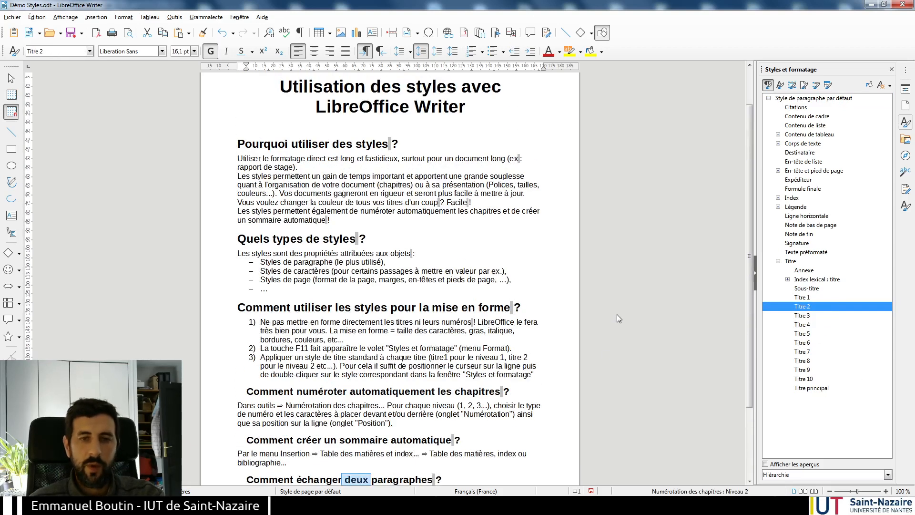
scroll(617, 315, "up", 2)
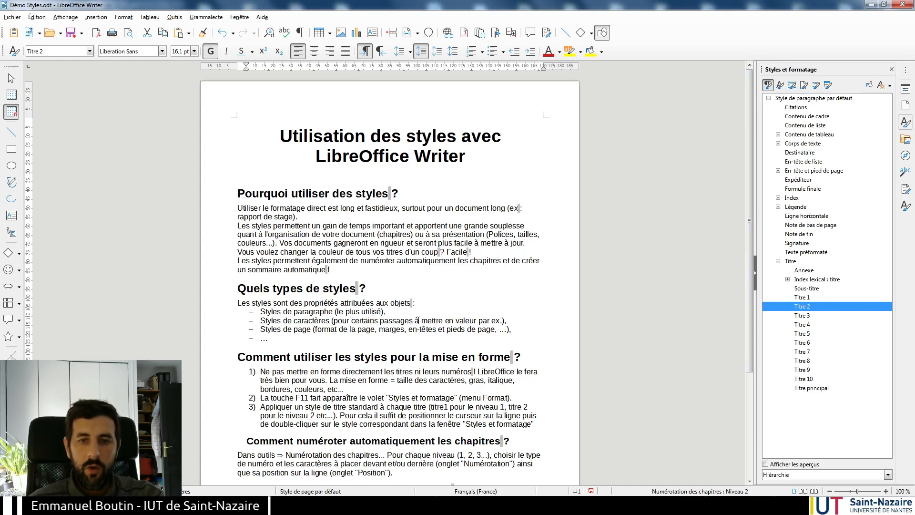
left_click_drag(380, 322, 477, 319)
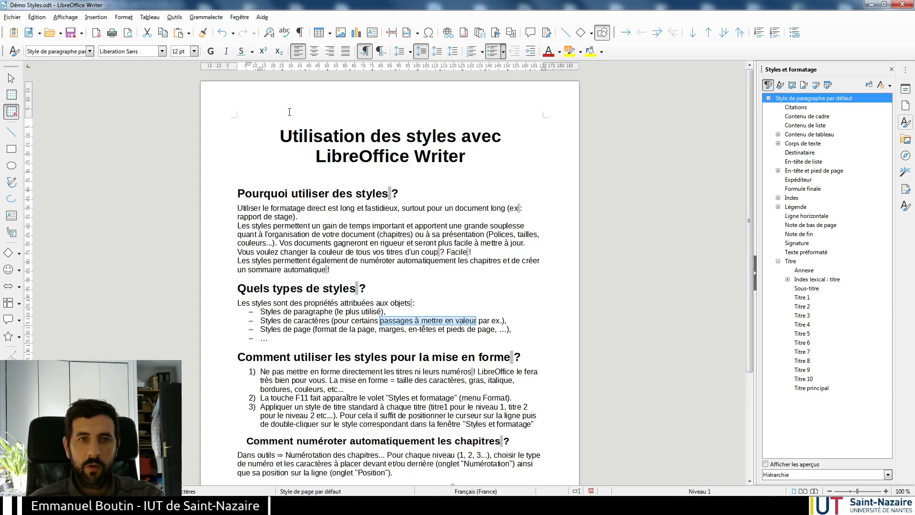
left_click(210, 51)
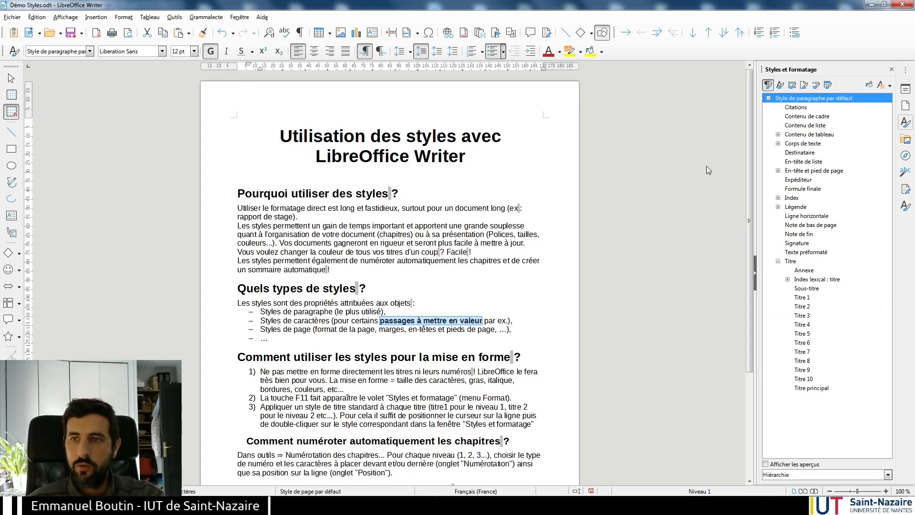
Create a character style named mise_en_valeur from the selected bold text
left_click(780, 85)
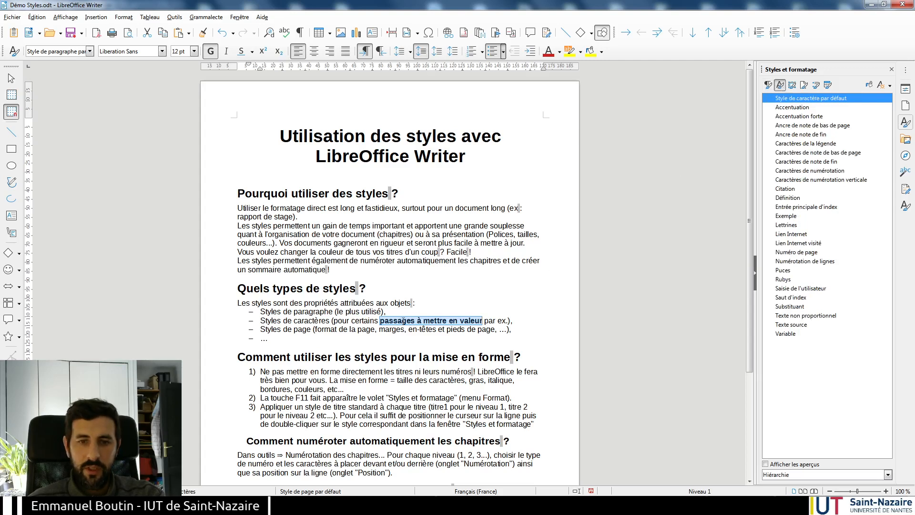
left_click(886, 89)
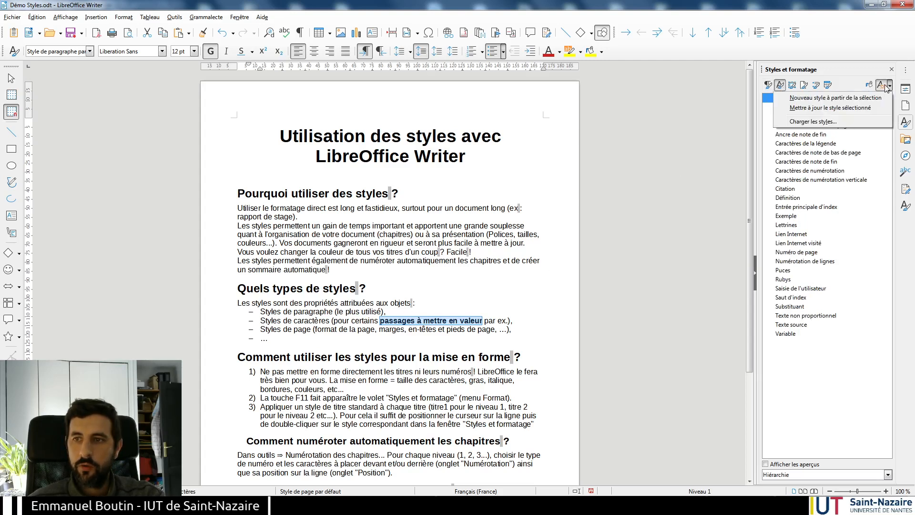
left_click(822, 100)
type("mi")
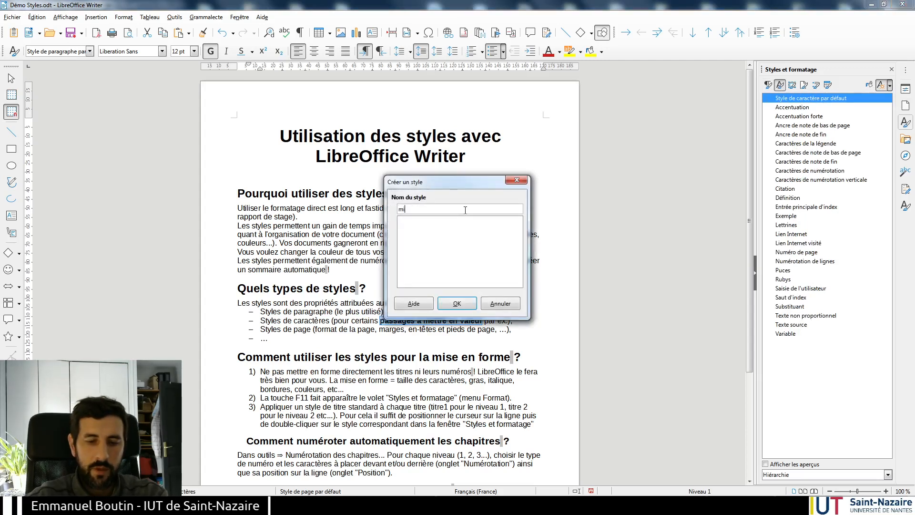
type("se en_valeur")
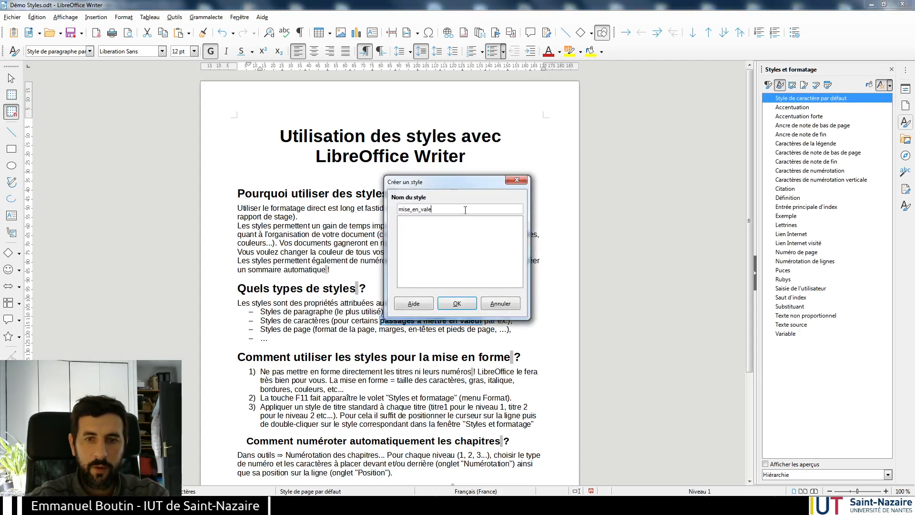
left_click(457, 304)
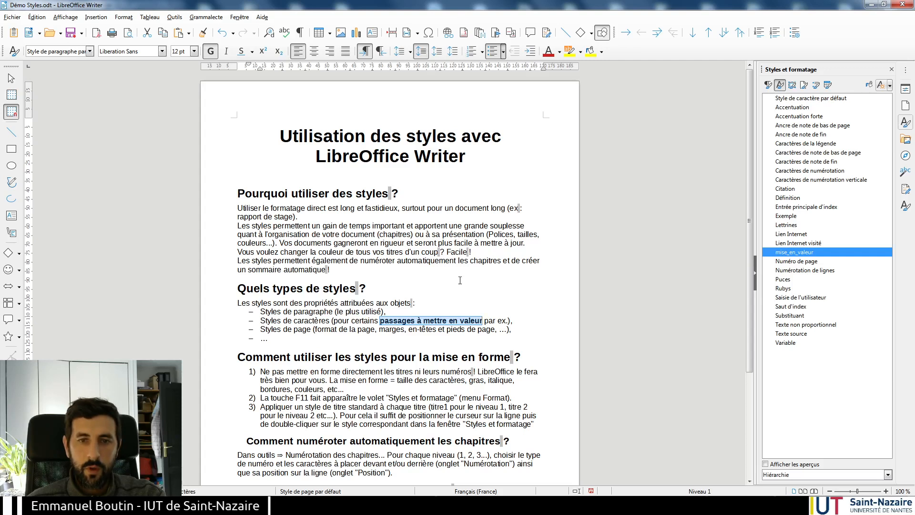
Apply the mise_en_valeur character style to "numéroter automatiquement les chapitres" in the first section
left_click(361, 261)
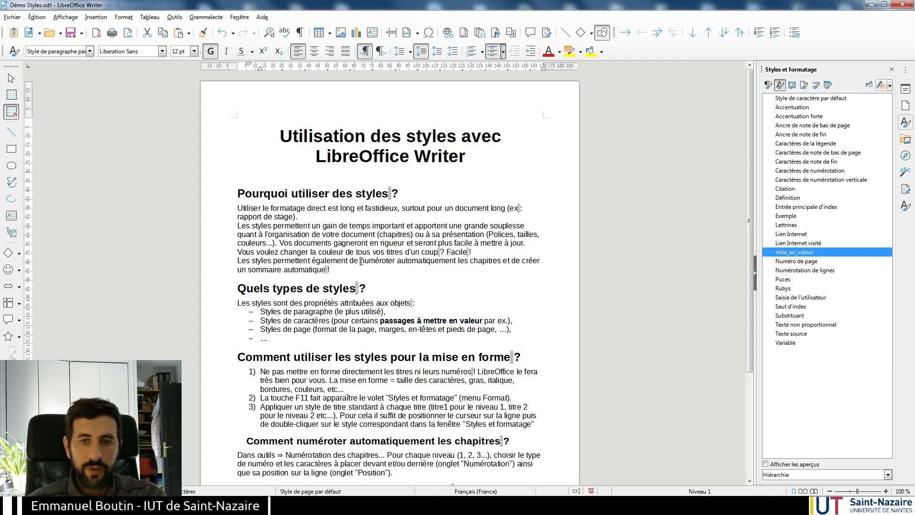
left_click_drag(361, 261, 501, 261)
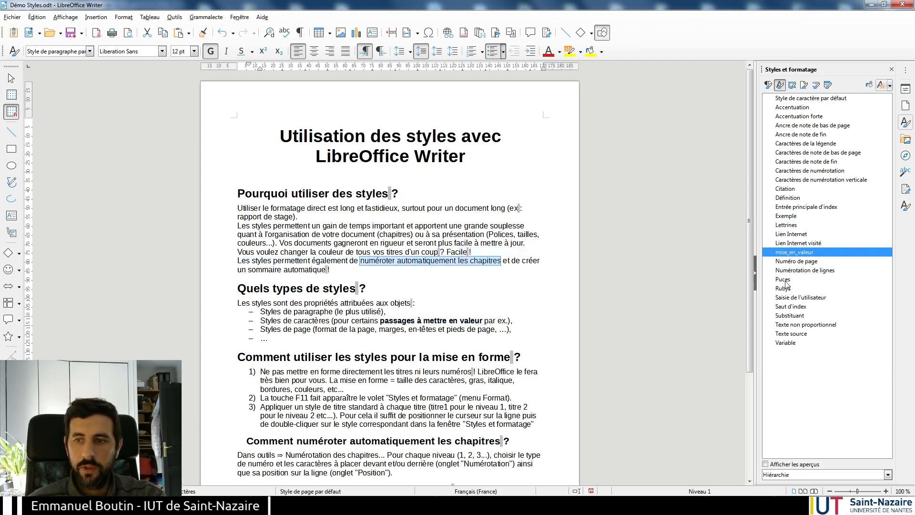
double_click(805, 254)
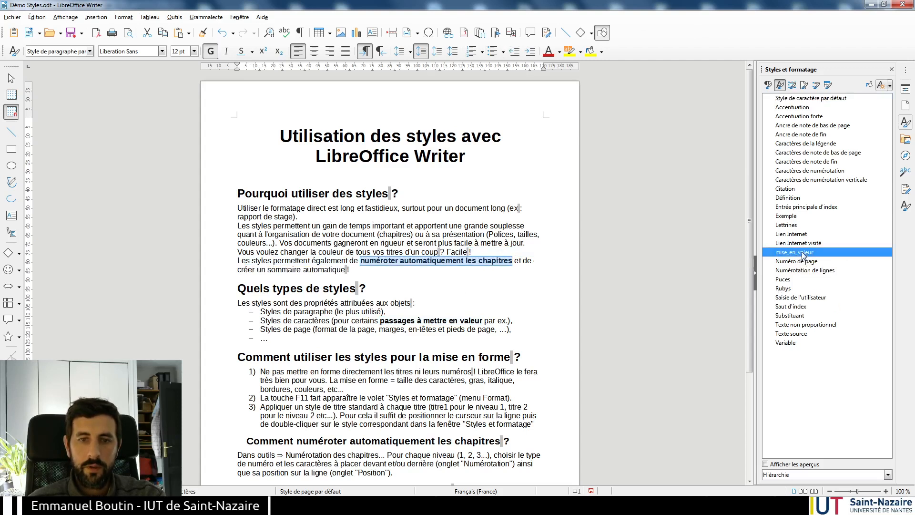
left_click(624, 251)
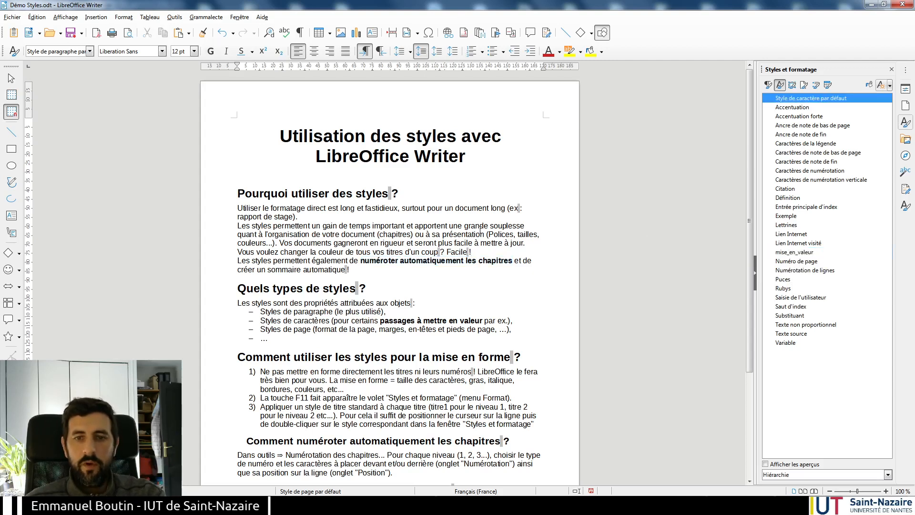
Modify the default paragraph style (Style de paragraphe par défaut) so that its alignment is Justifié
left_click(768, 85)
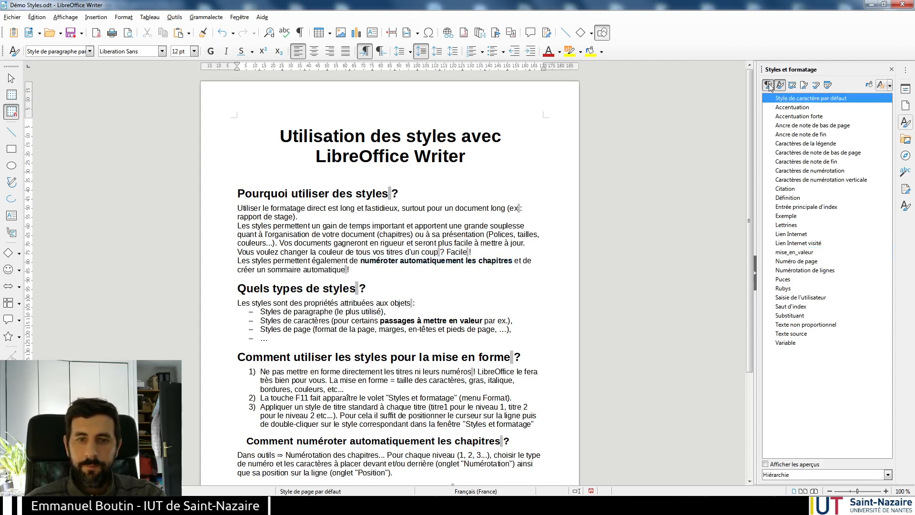
scroll(513, 232, "down", 4)
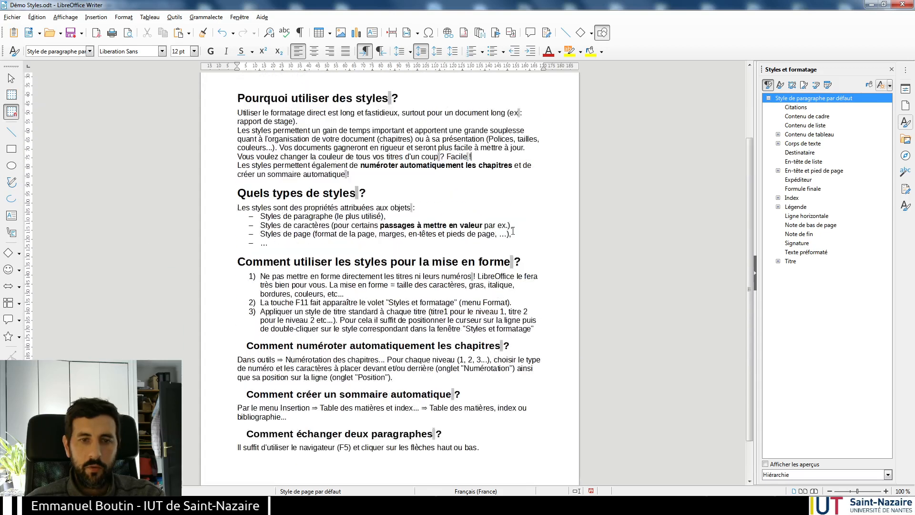
scroll(513, 231, "up", 4)
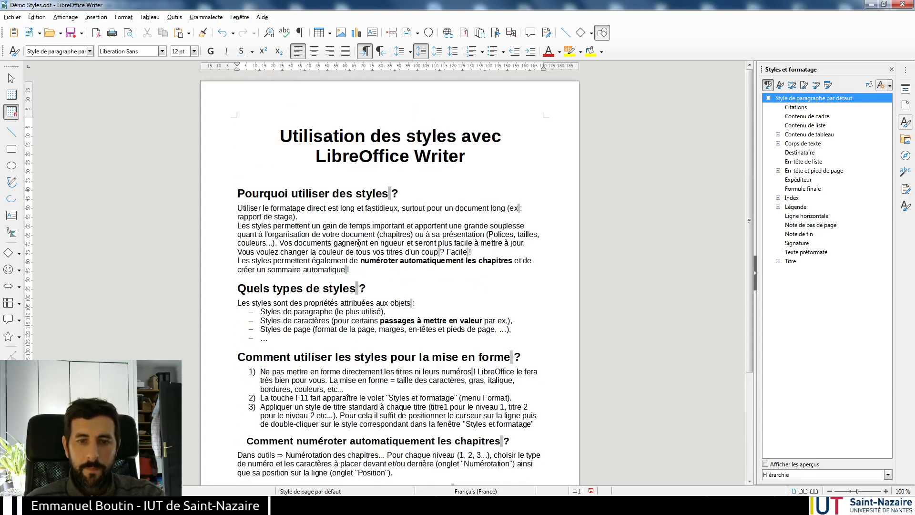
scroll(359, 242, "down", 4)
left_click_drag(299, 309, 442, 320)
left_click(577, 284)
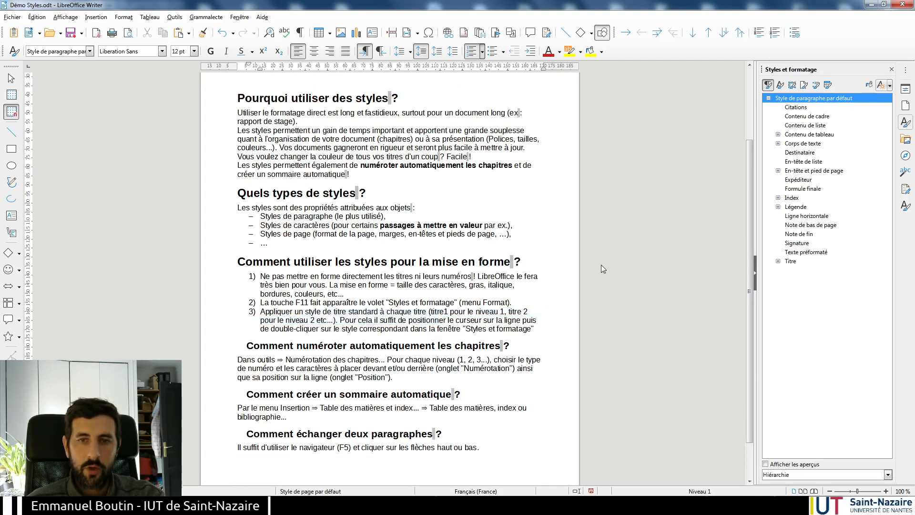
scroll(602, 265, "up", 2)
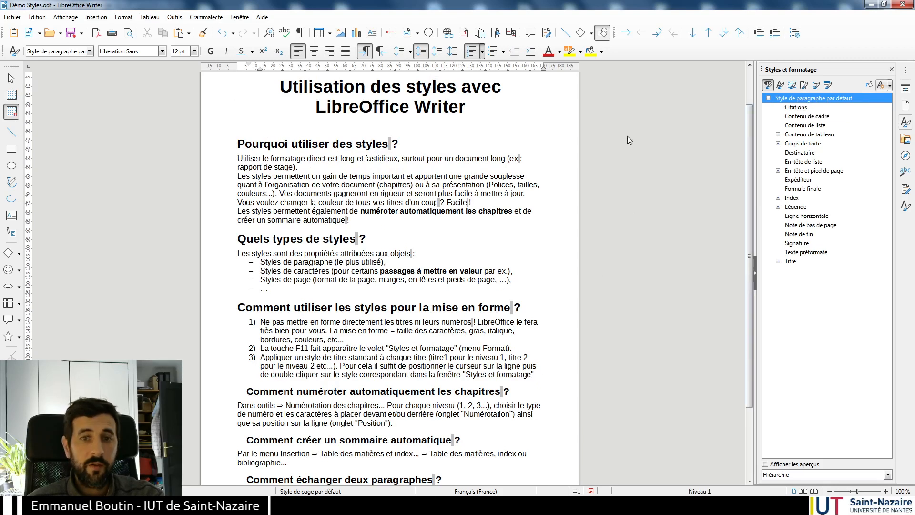
right_click(796, 101)
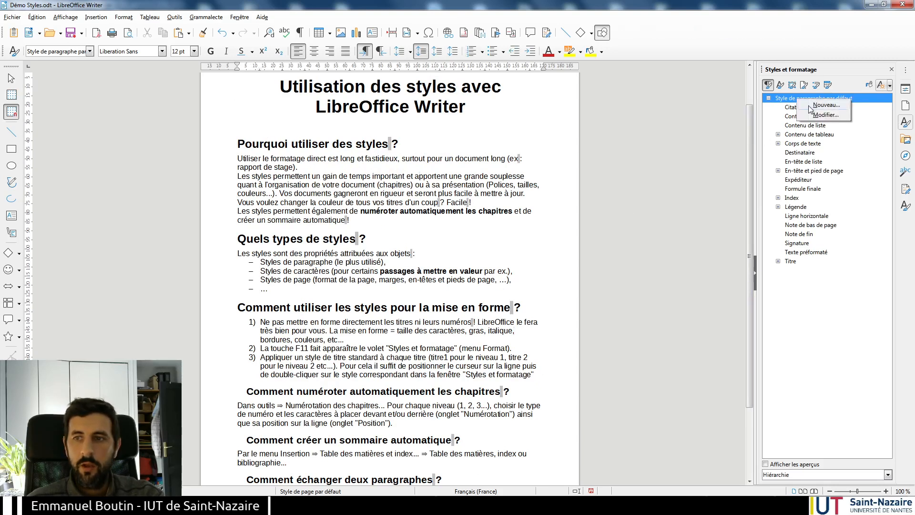
left_click(821, 116)
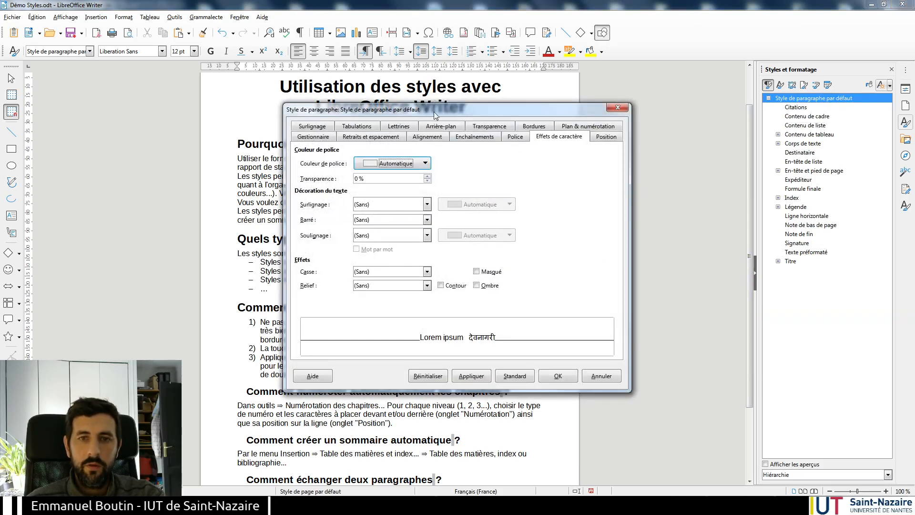
left_click_drag(435, 114, 425, 125)
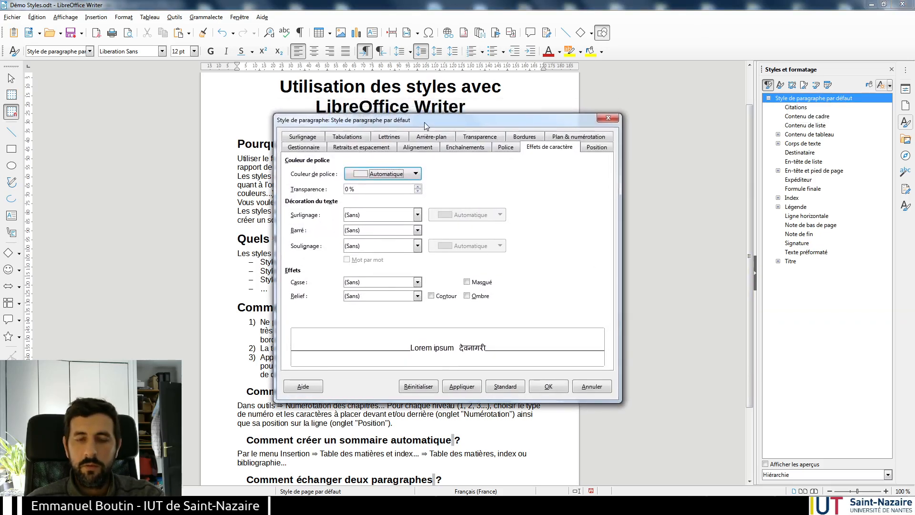
left_click(417, 149)
left_click(294, 198)
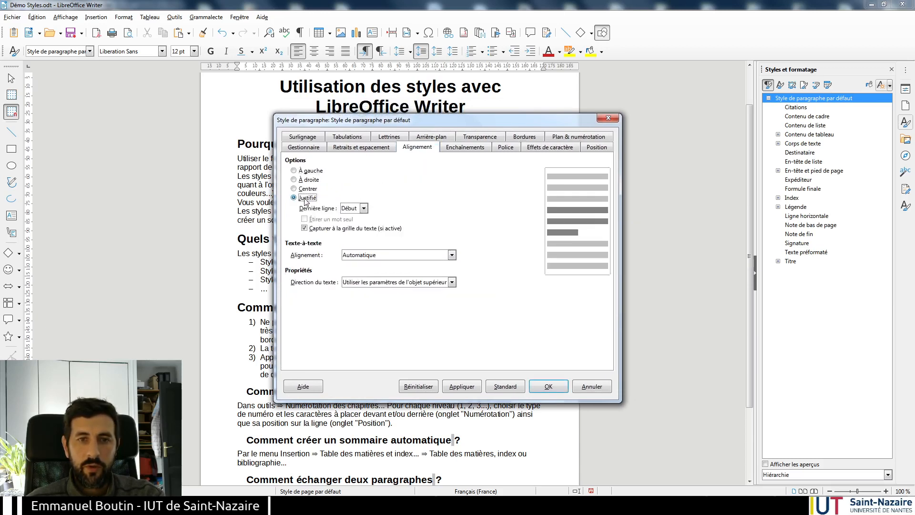
left_click(549, 386)
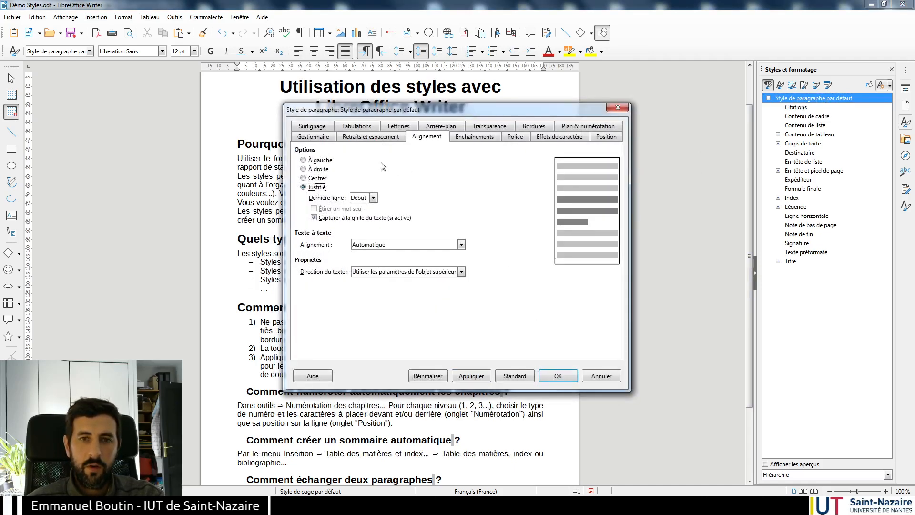
Set the spacing below the paragraph to 1,00 mm in the default paragraph style
left_click(370, 136)
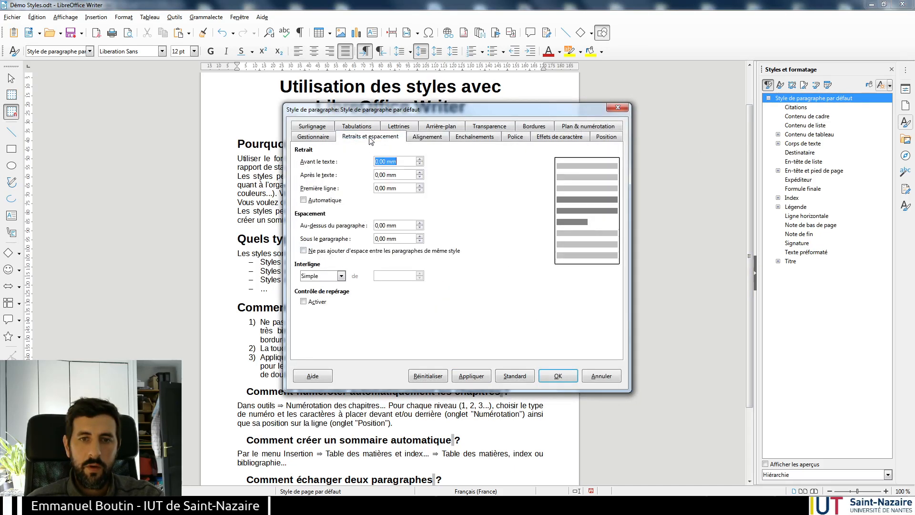
left_click(420, 237)
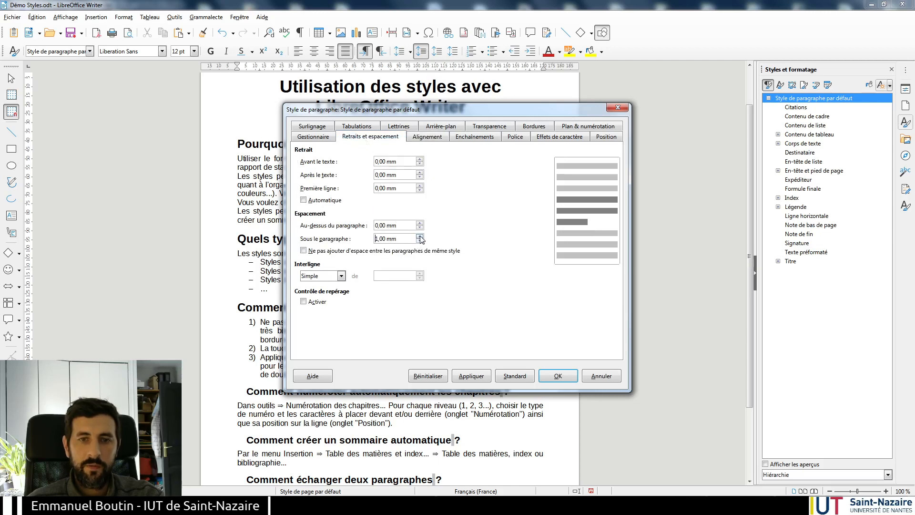
left_click(553, 376)
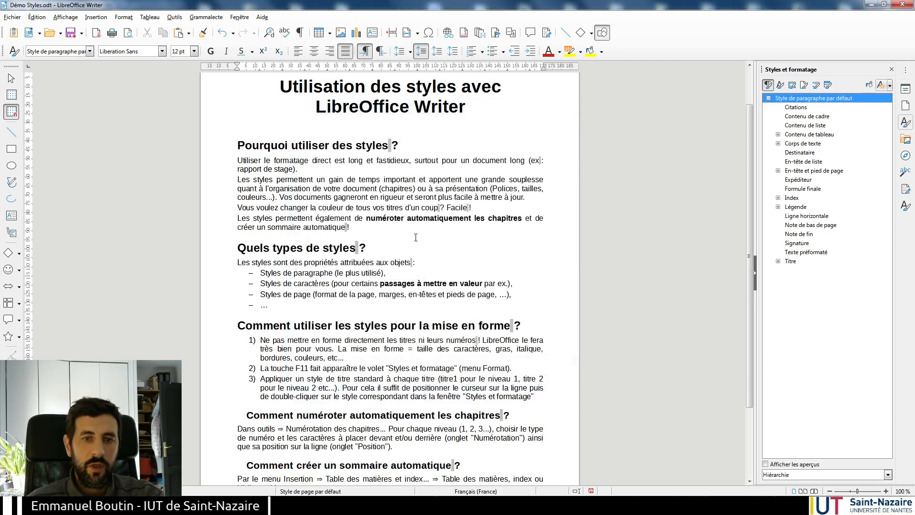
Look through the document to check the body text's alignment and paragraph spacing
scroll(619, 239, "down", 4)
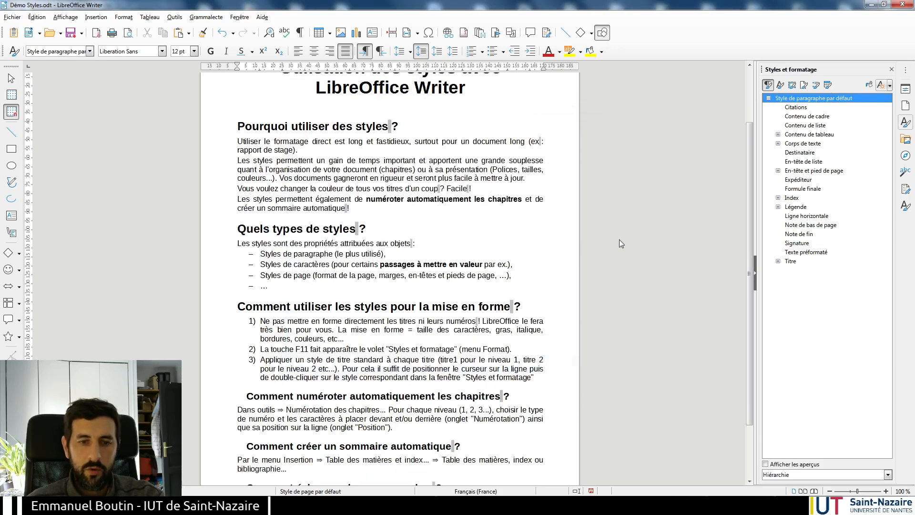
scroll(619, 240, "up", 4)
scroll(619, 240, "up", 2)
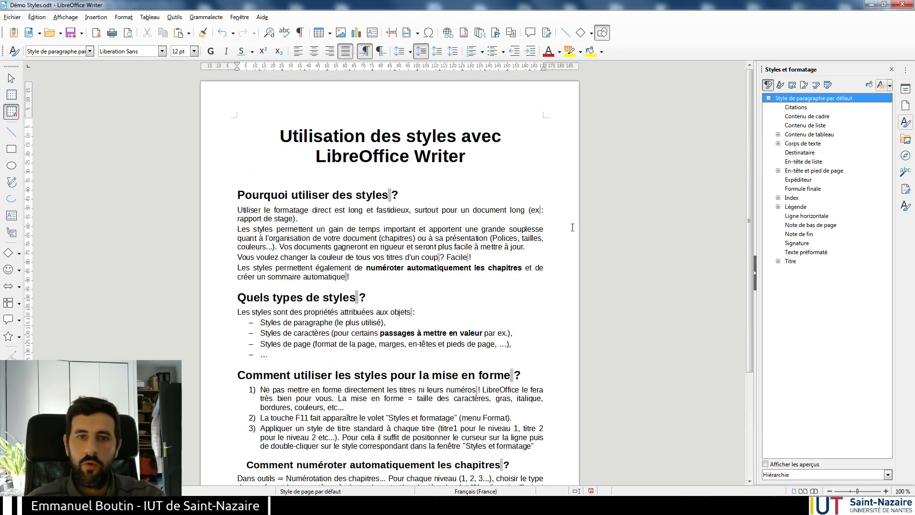
scroll(593, 218, "down", 2)
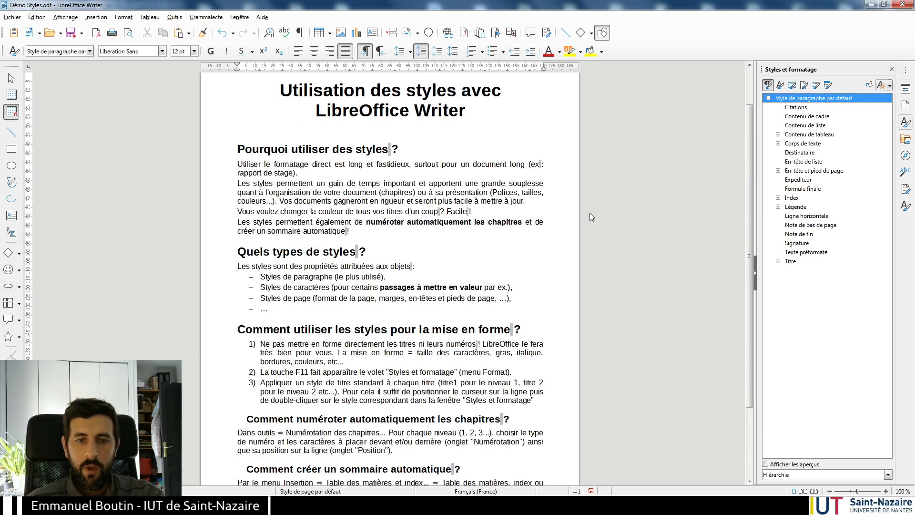
scroll(591, 218, "down", 2)
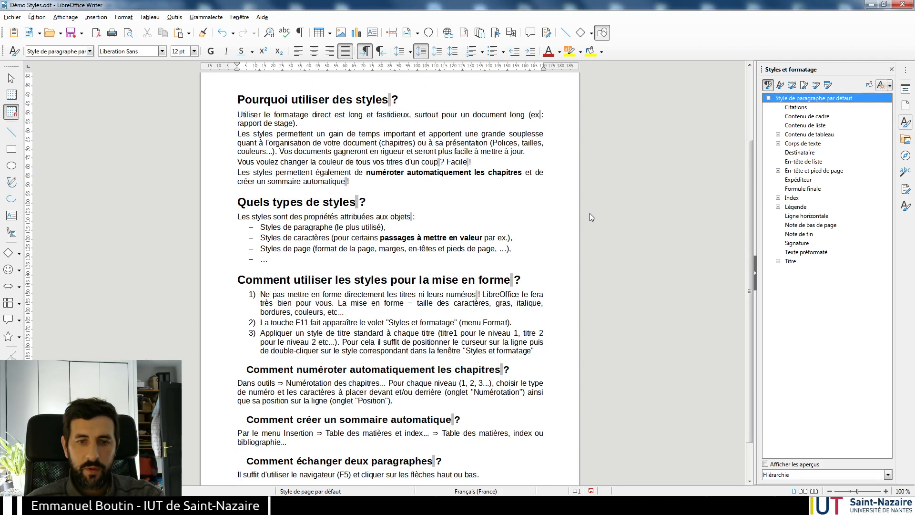
scroll(592, 217, "up", 3)
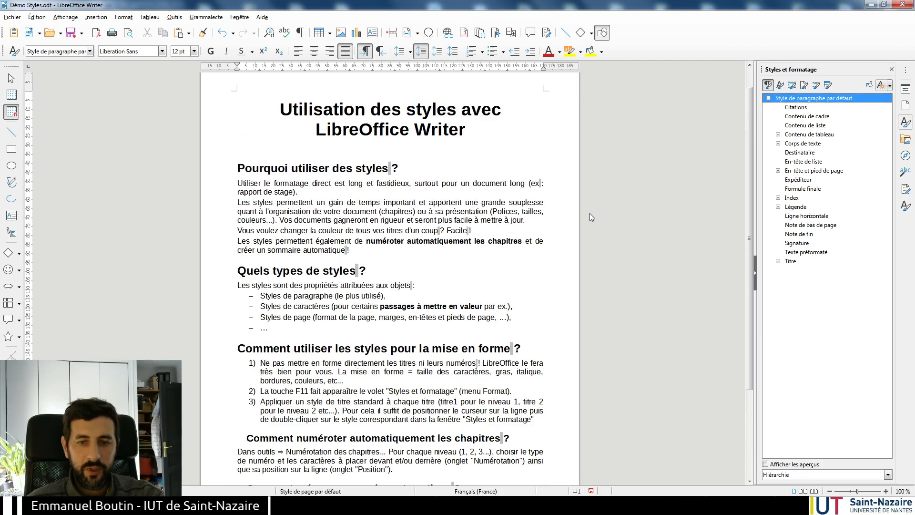
scroll(592, 218, "up", 1)
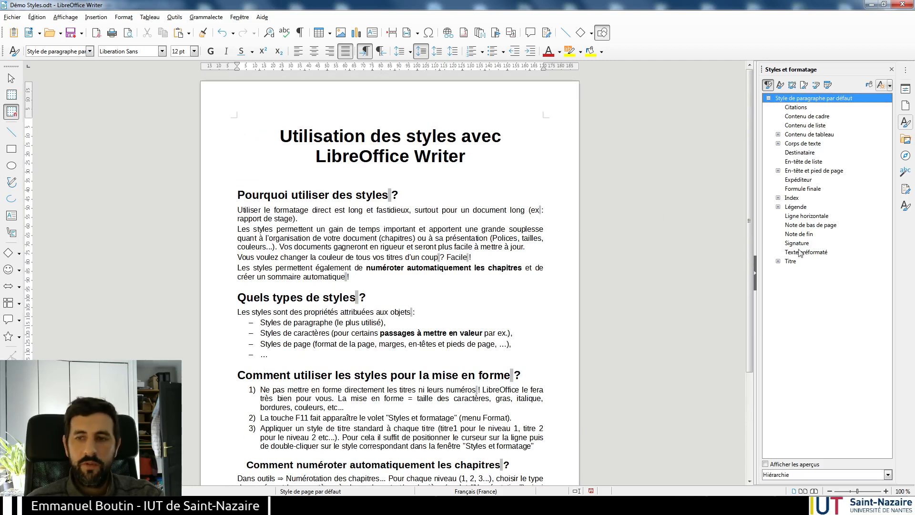
Choose a pale yellow background colour, hex ffff99, for the Titre 1 paragraph style
left_click(778, 262)
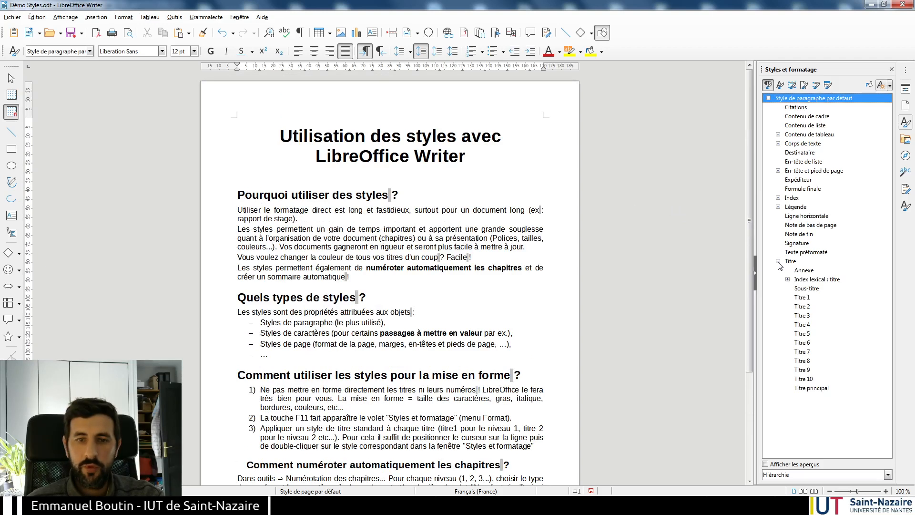
right_click(813, 301)
left_click(827, 315)
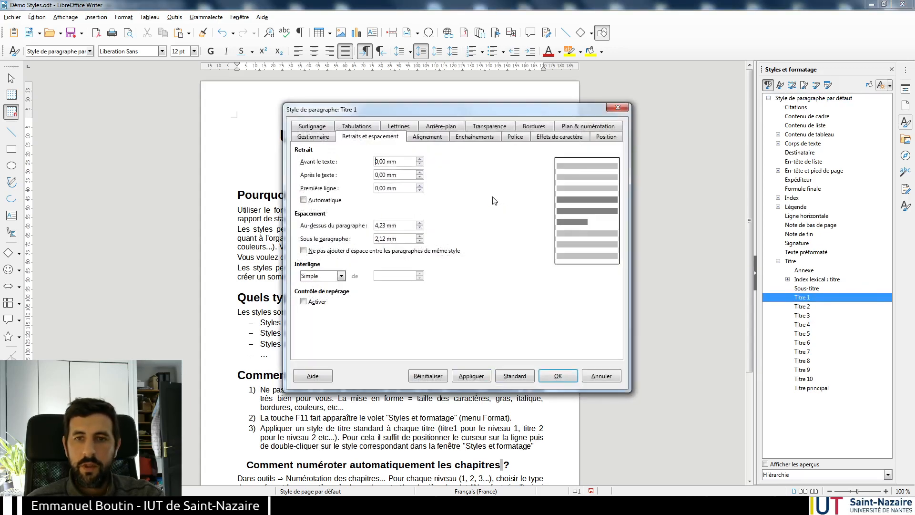
left_click(449, 127)
left_click(396, 155)
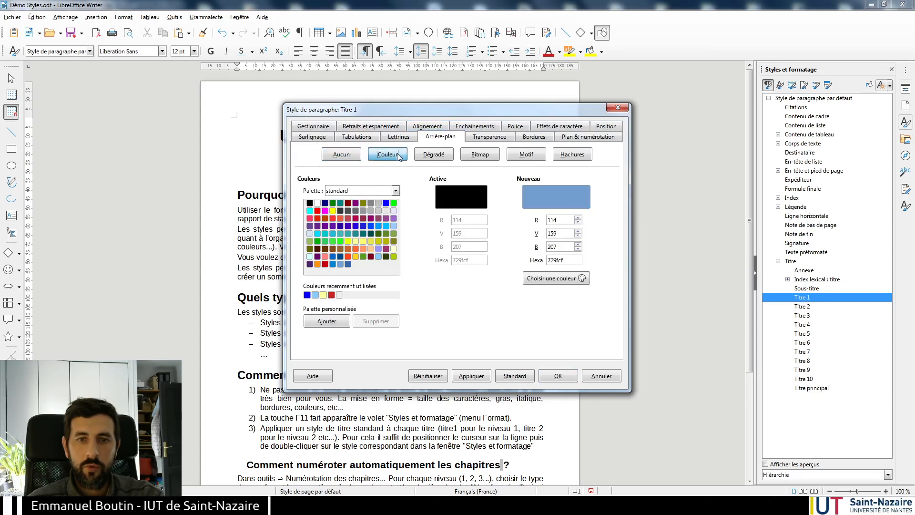
left_click(355, 241)
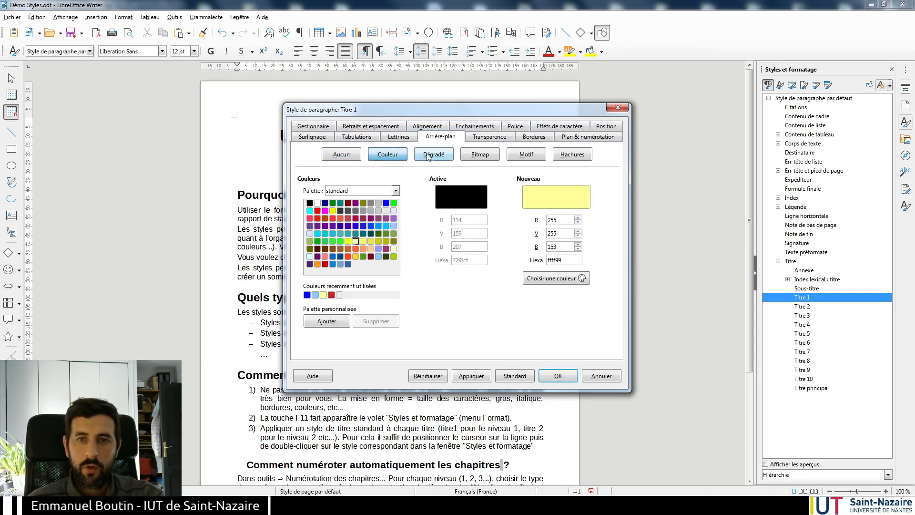
Set the font colour of the Titre 1 style to Light blue and save the style changes
left_click(517, 127)
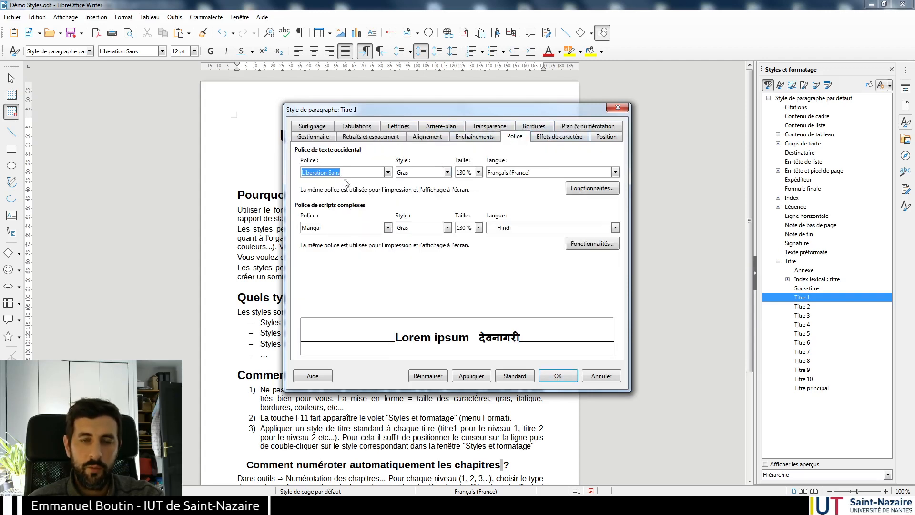
left_click(547, 137)
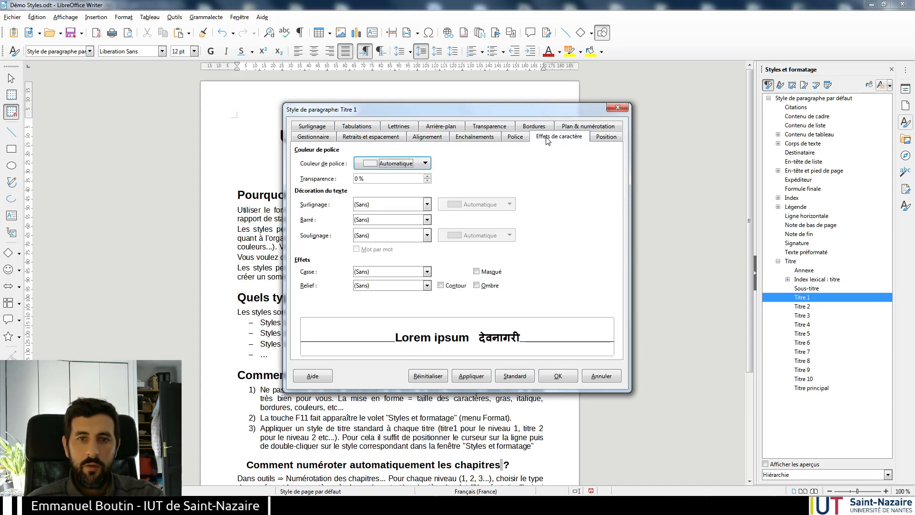
left_click(403, 165)
left_click(441, 209)
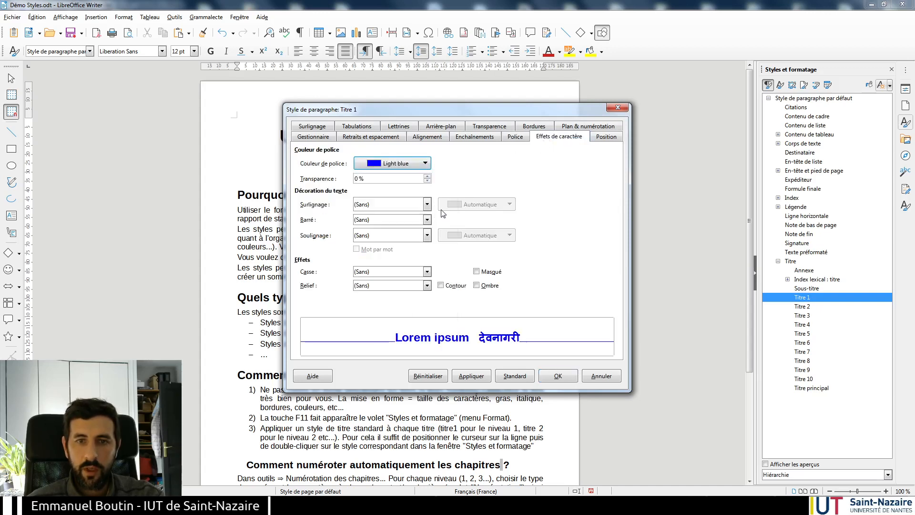
left_click(550, 379)
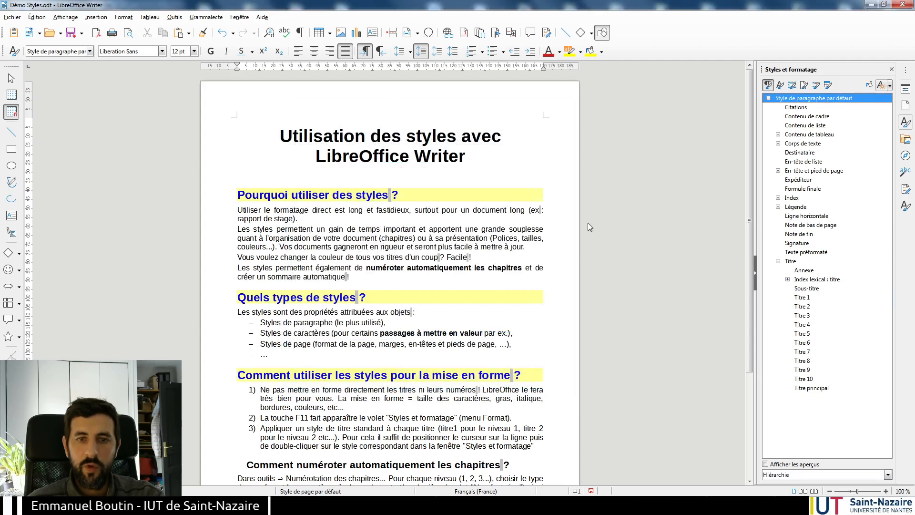
Give the Titre 2 paragraph style a custom pale blue background colour, hex a3d7fe
scroll(388, 198, "down", 5)
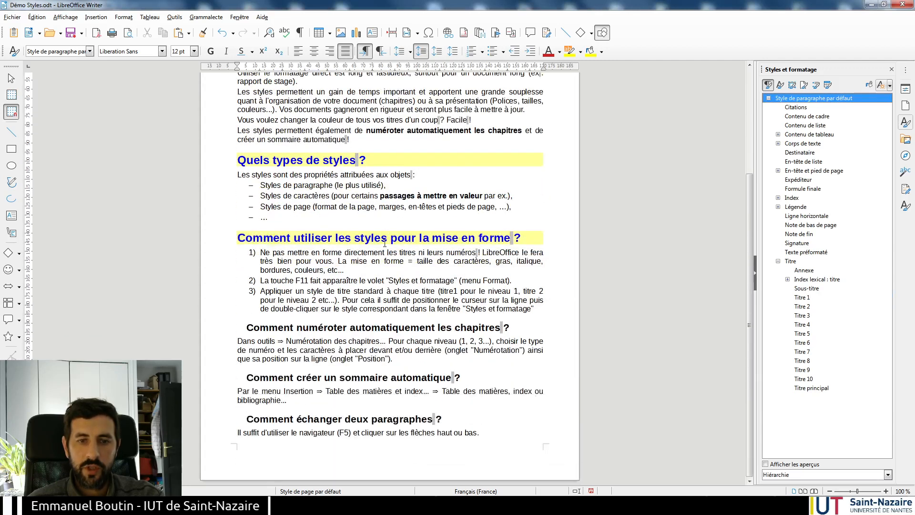
right_click(808, 307)
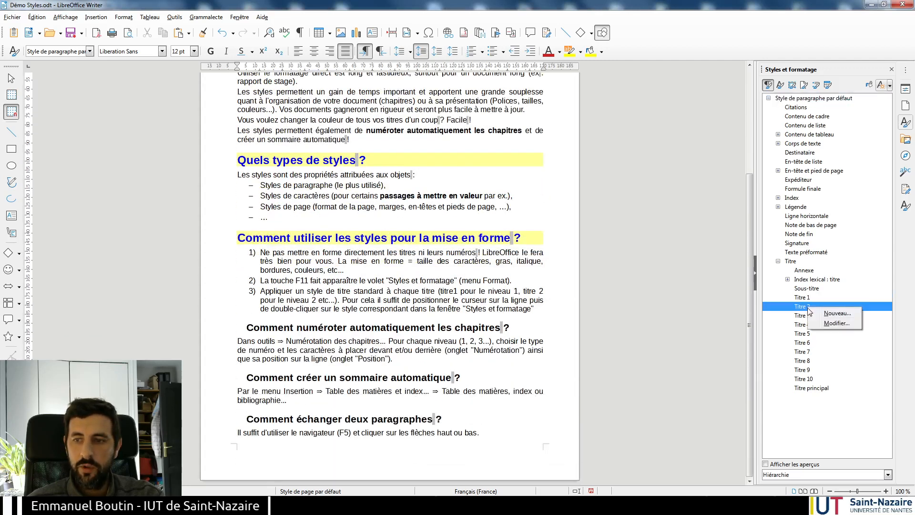
left_click(823, 324)
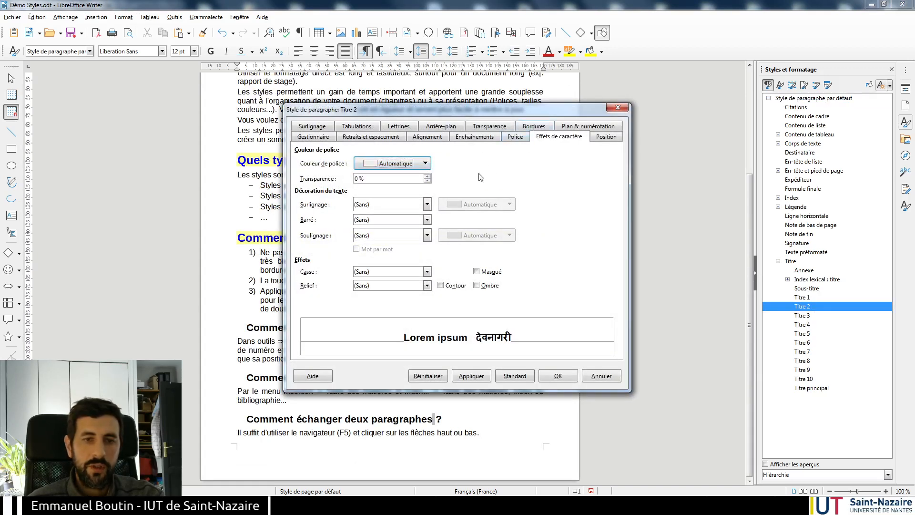
left_click(451, 127)
left_click(390, 156)
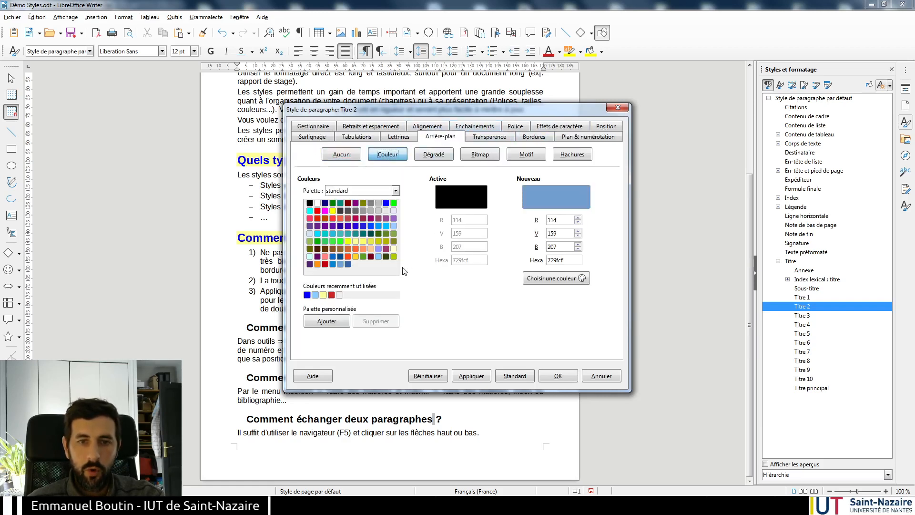
left_click(378, 256)
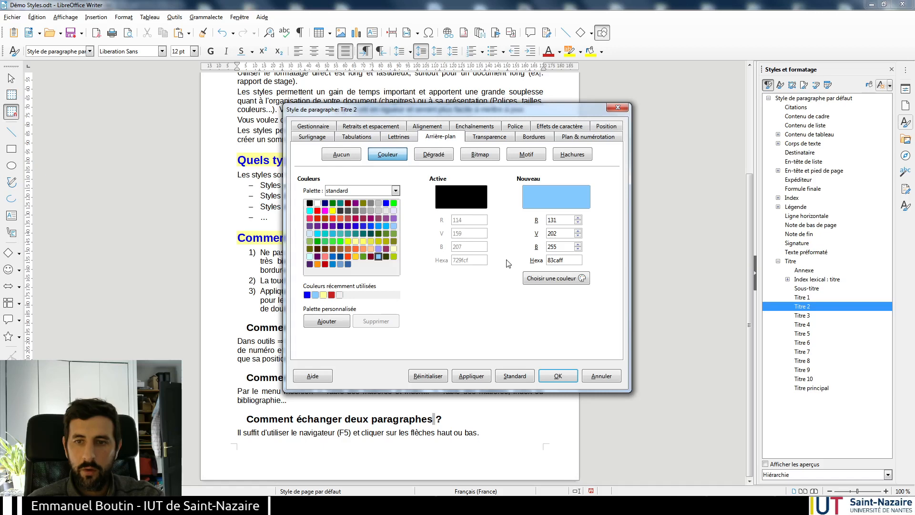
left_click(547, 279)
left_click(386, 151)
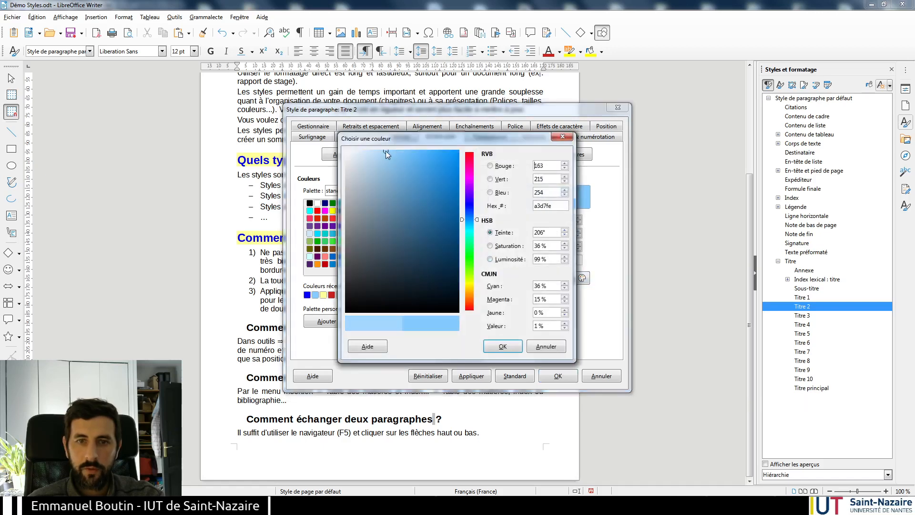
left_click(506, 346)
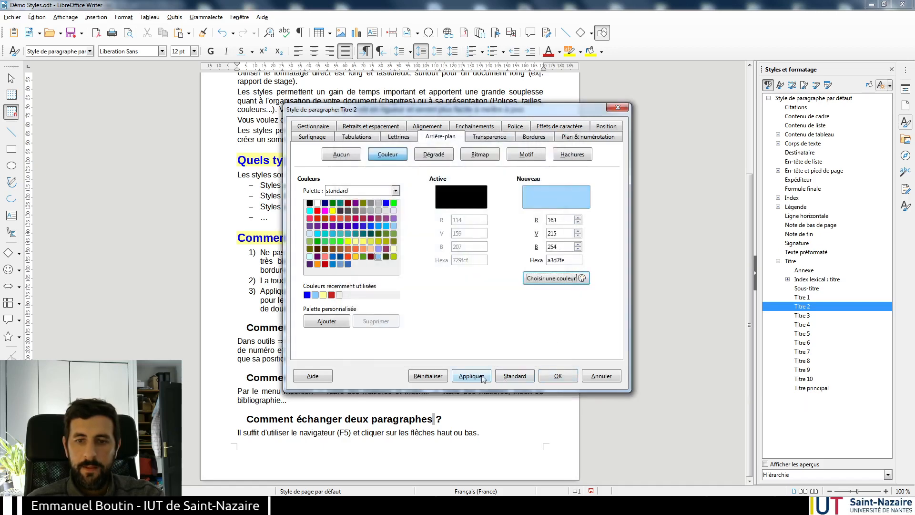
left_click(557, 376)
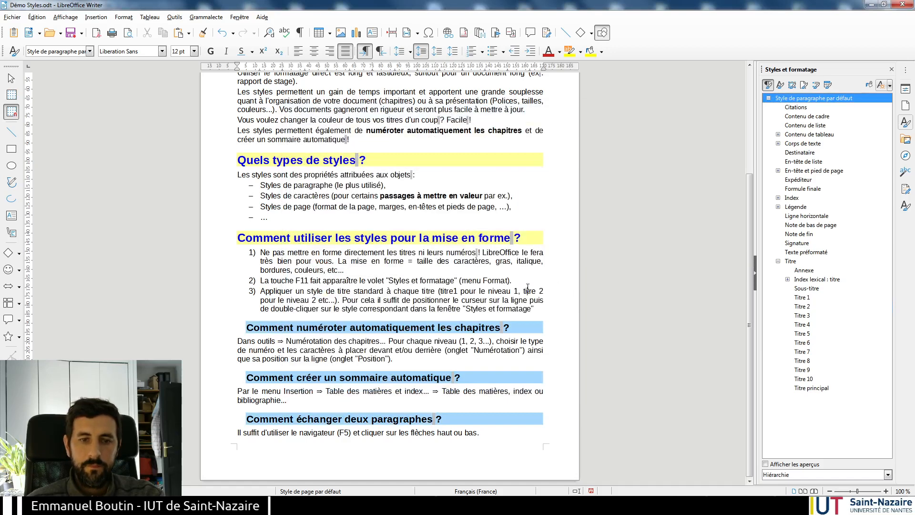
Set the chapter numbering of level 1 (Titre 1) to the Roman numeral format I, II, III
left_click(527, 290)
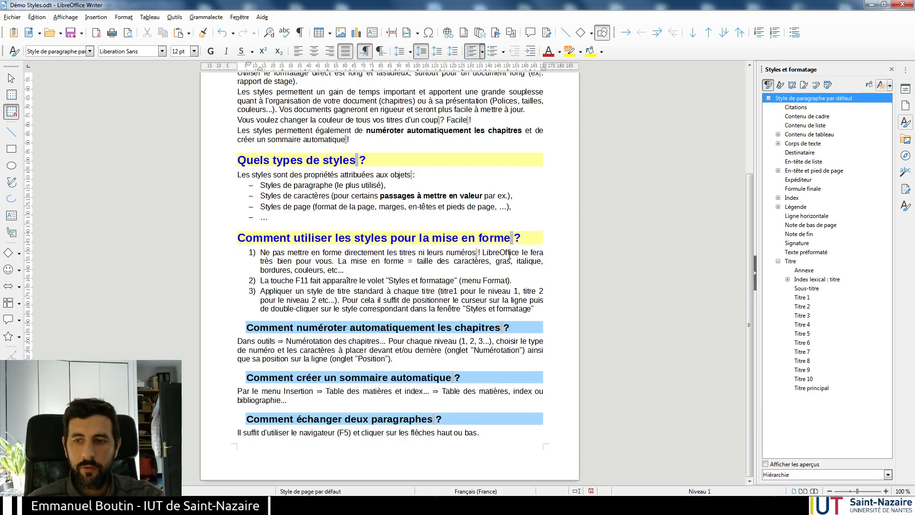
scroll(509, 255, "up", 3)
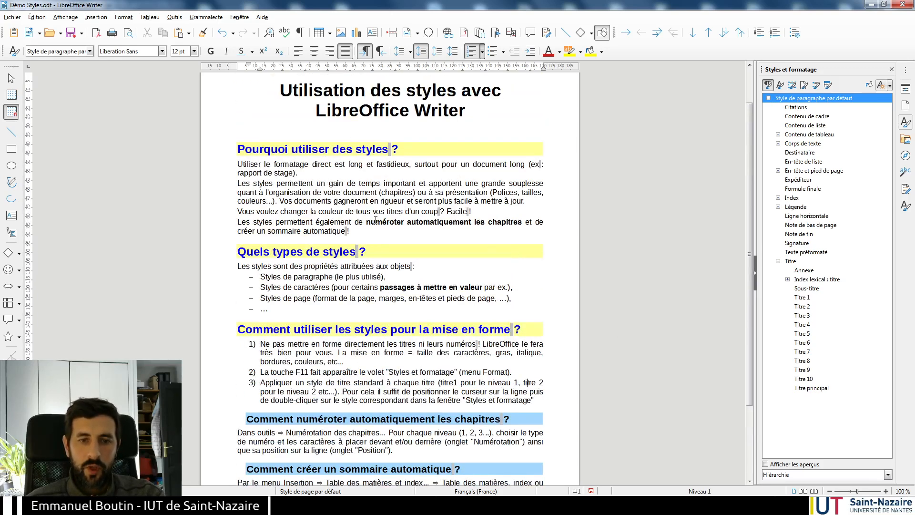
scroll(375, 220, "down", 1)
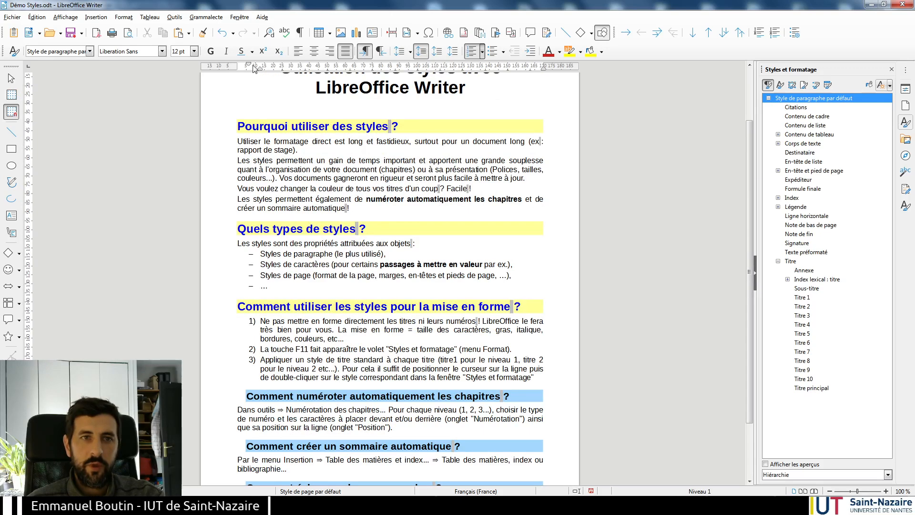
left_click(176, 17)
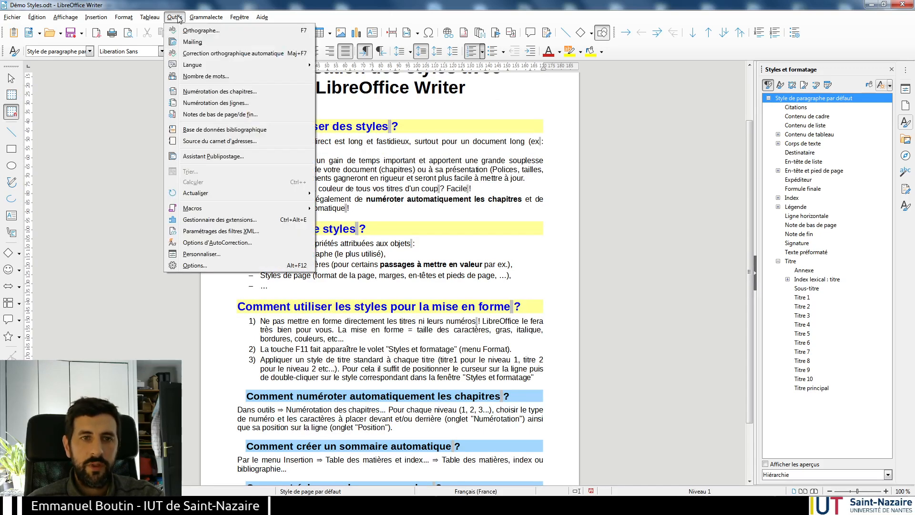
left_click(219, 91)
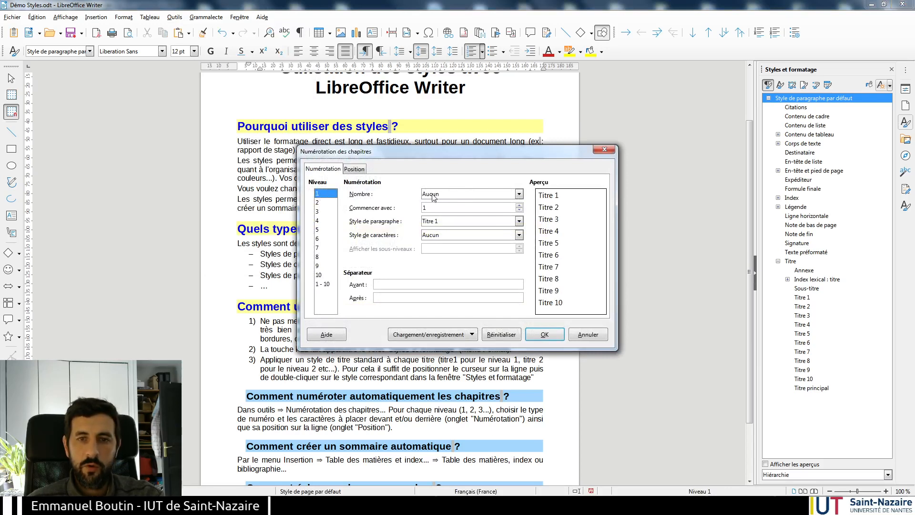
left_click(475, 195)
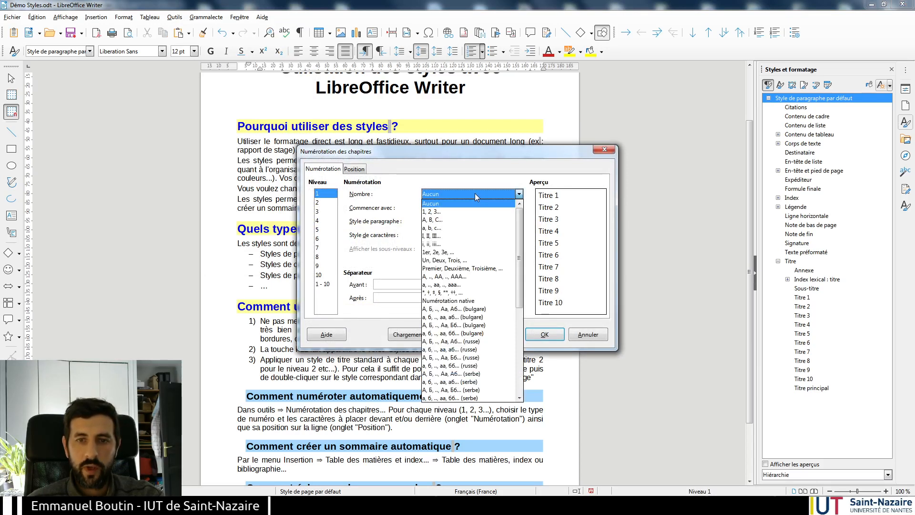
left_click(442, 236)
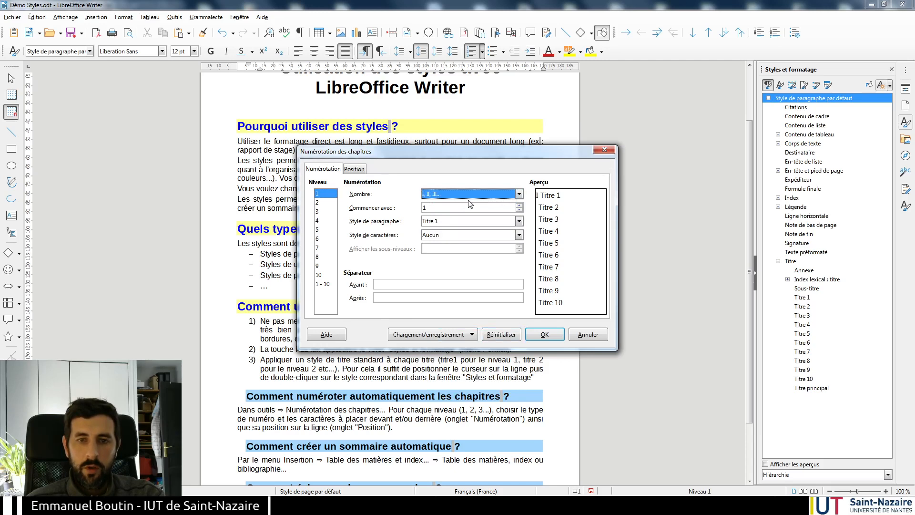
Set the chapter numbering of level 2 (Titre 2) to 1, 2, 3 and apply the numbering to the document
left_click(322, 203)
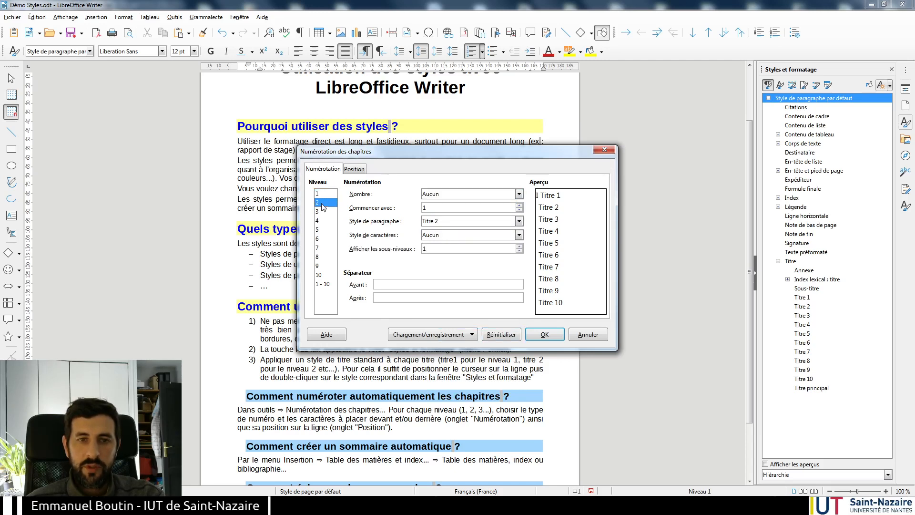
left_click(453, 196)
left_click(444, 212)
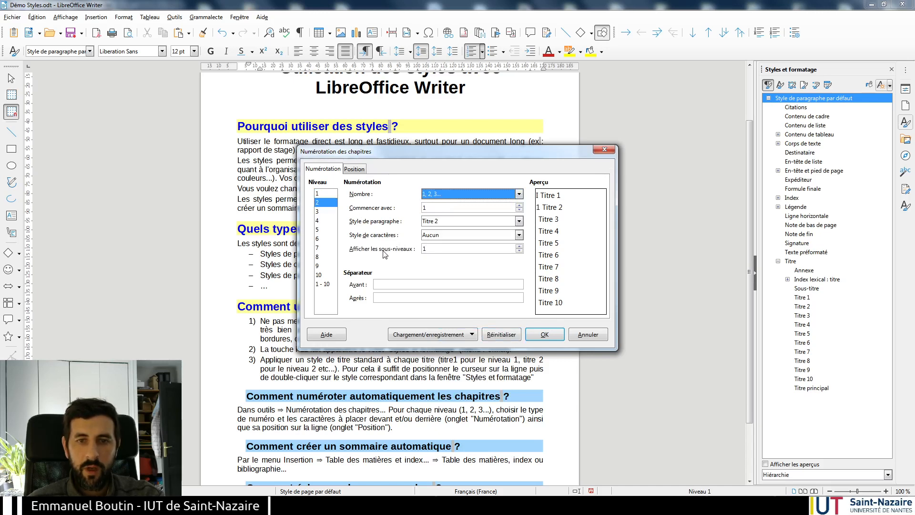
left_click(540, 334)
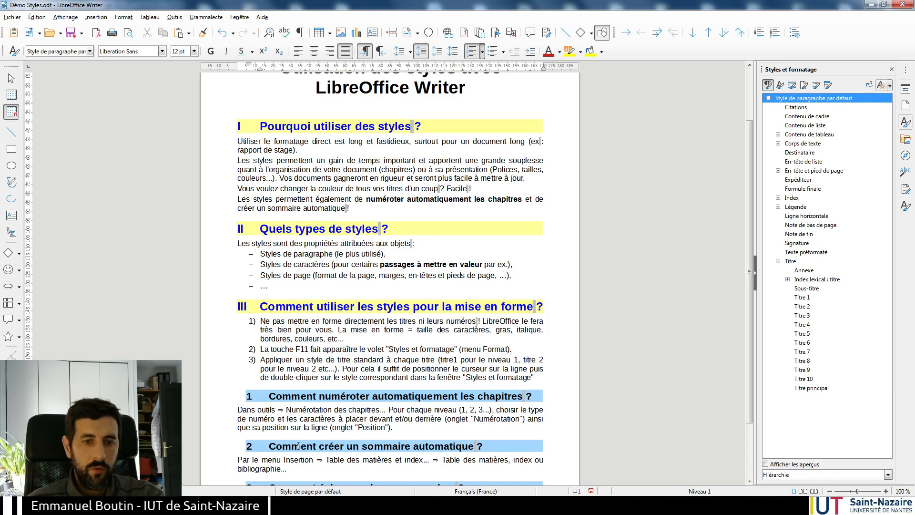
scroll(298, 446, "down", 4)
scroll(287, 338, "up", 7)
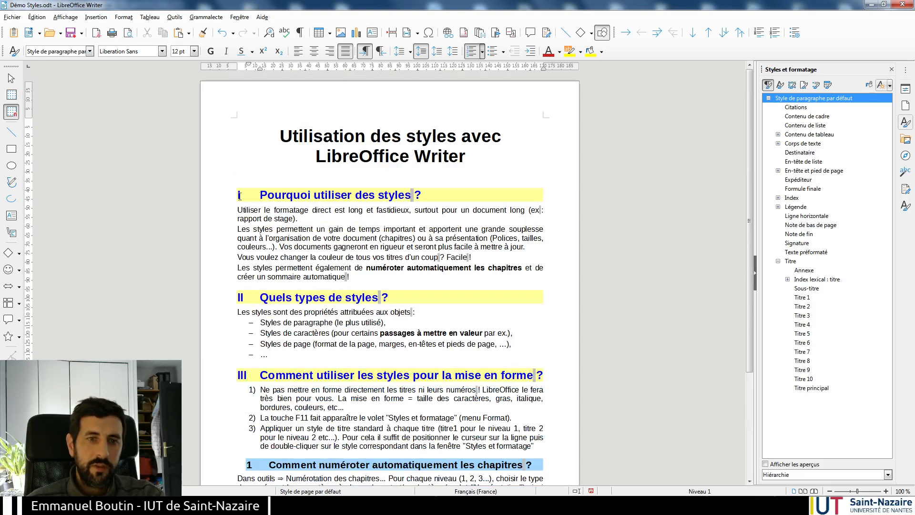
Add the separator " - " after the level 1 number in the chapter numbering settings
left_click(174, 17)
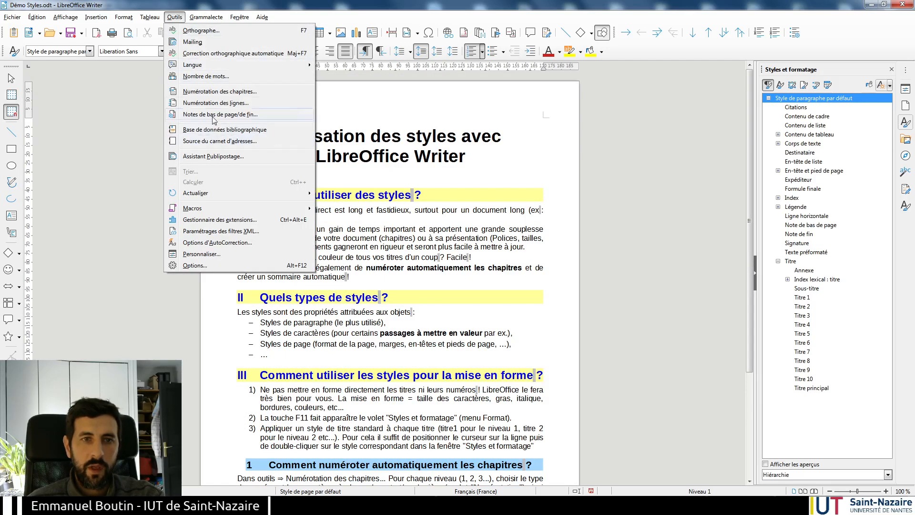
left_click(215, 92)
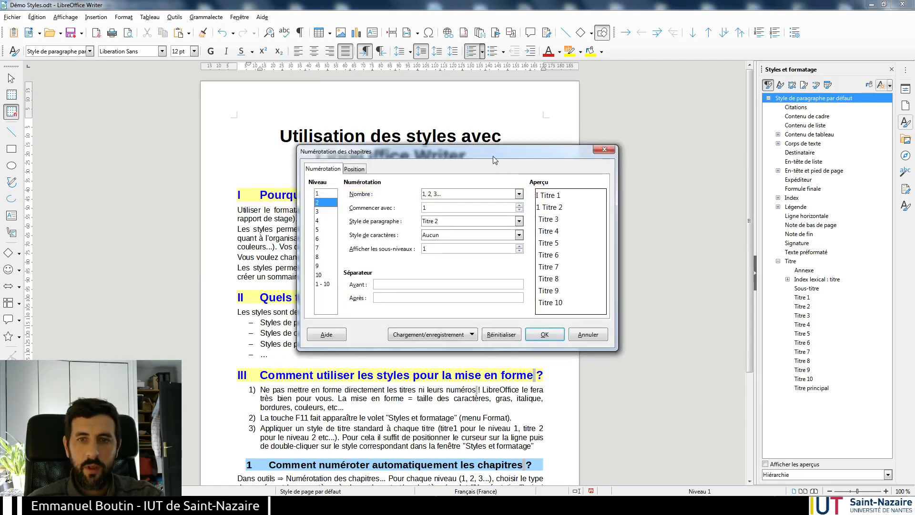
left_click_drag(494, 157, 619, 133)
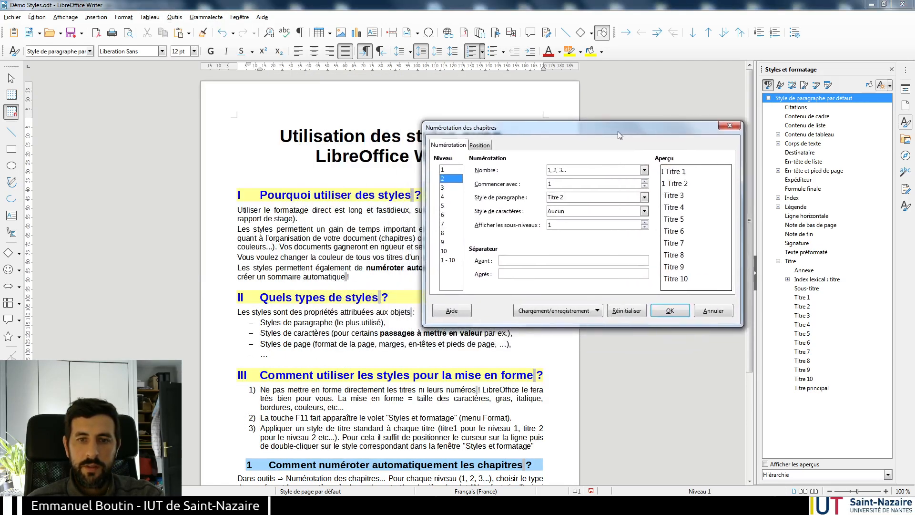
left_click(449, 169)
left_click(511, 274)
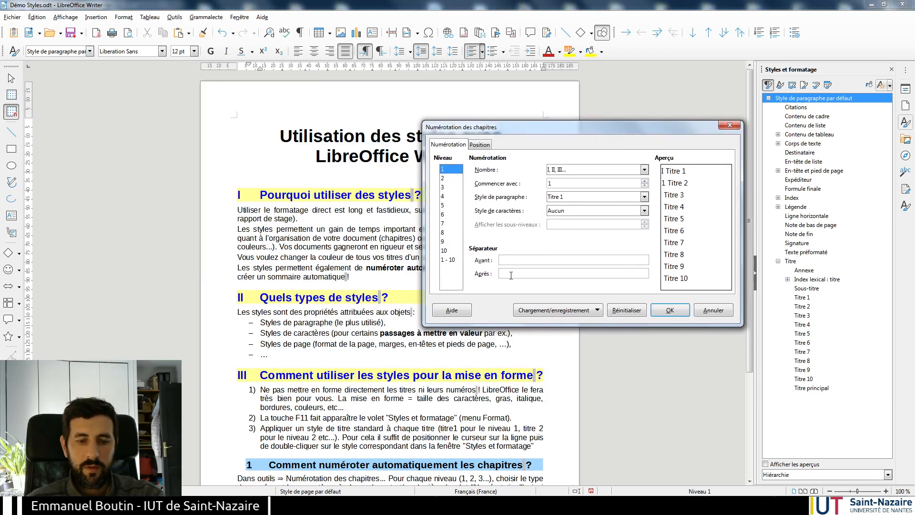
type("-")
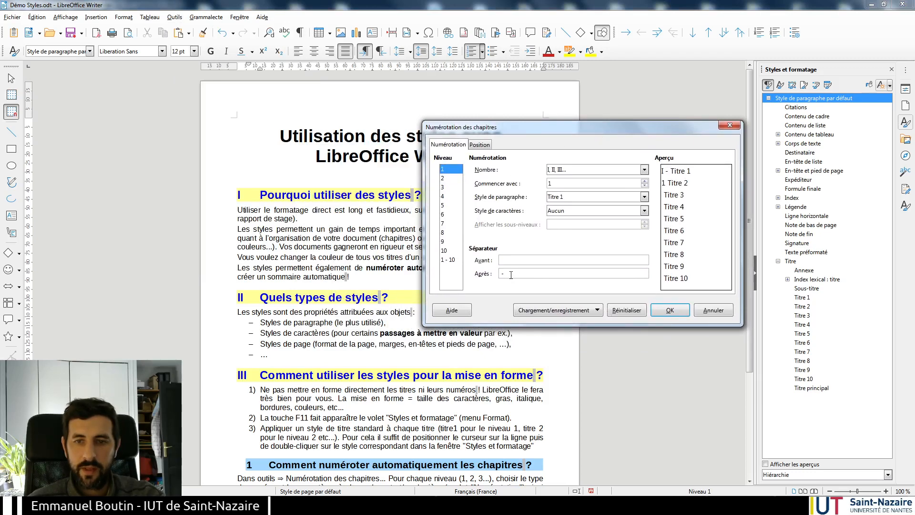
Add the separator " - " after the level 2 number, show 2 sublevels, and apply the chapter numbering
left_click(449, 178)
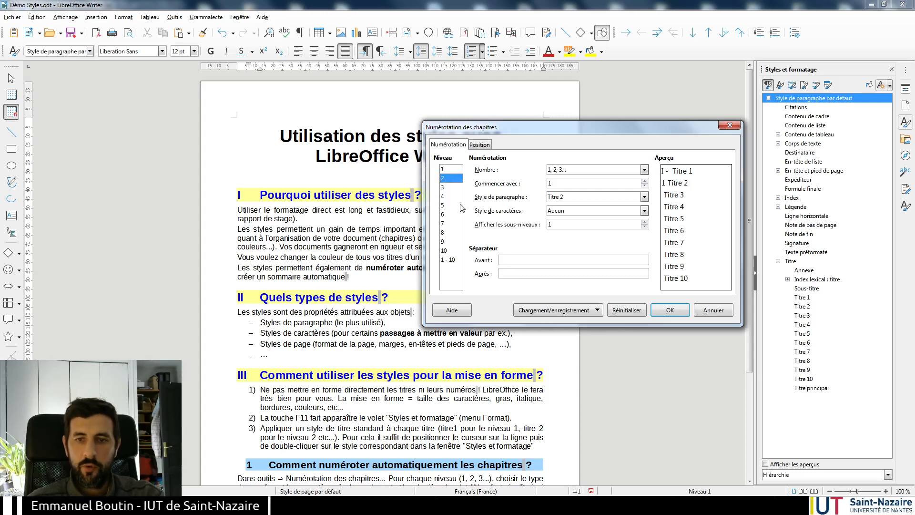
left_click(512, 271)
type("-")
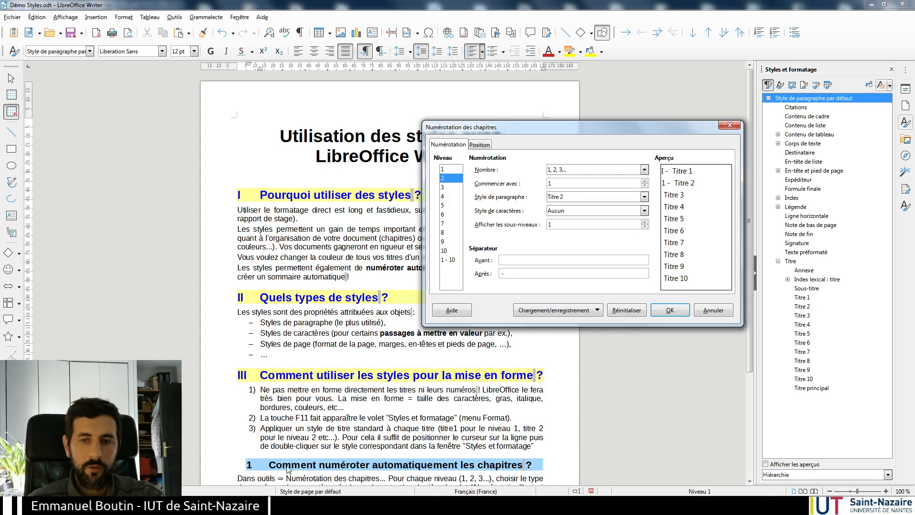
left_click(645, 221)
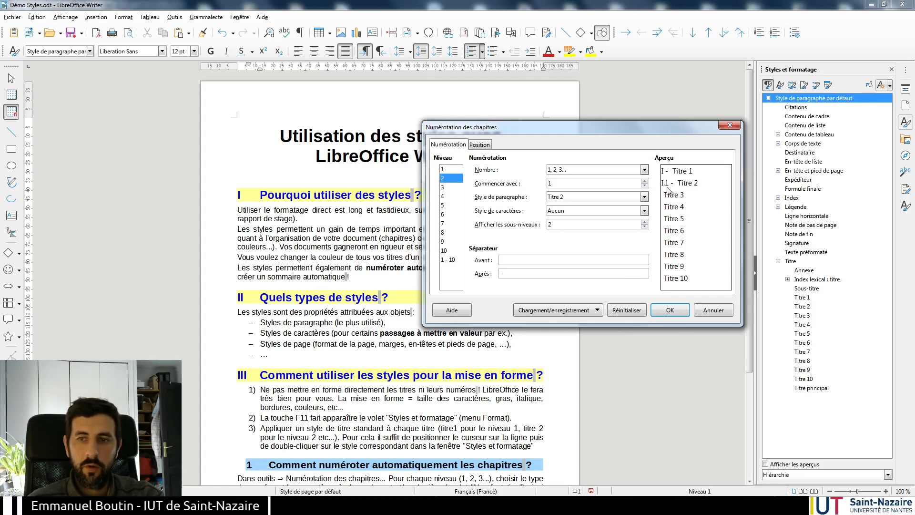
left_click(669, 310)
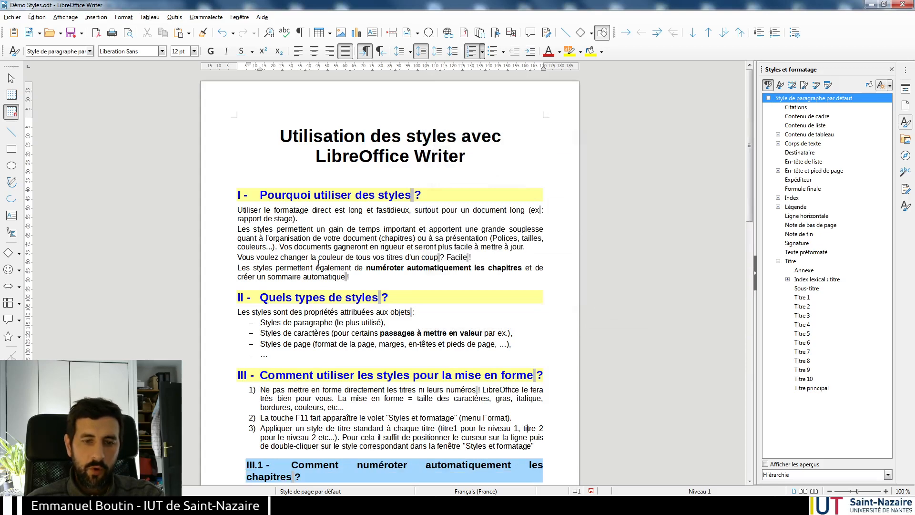
Set the level 2 chapter numbering to be followed by nothing (Rien) instead of a tab
scroll(319, 263, "down", 5)
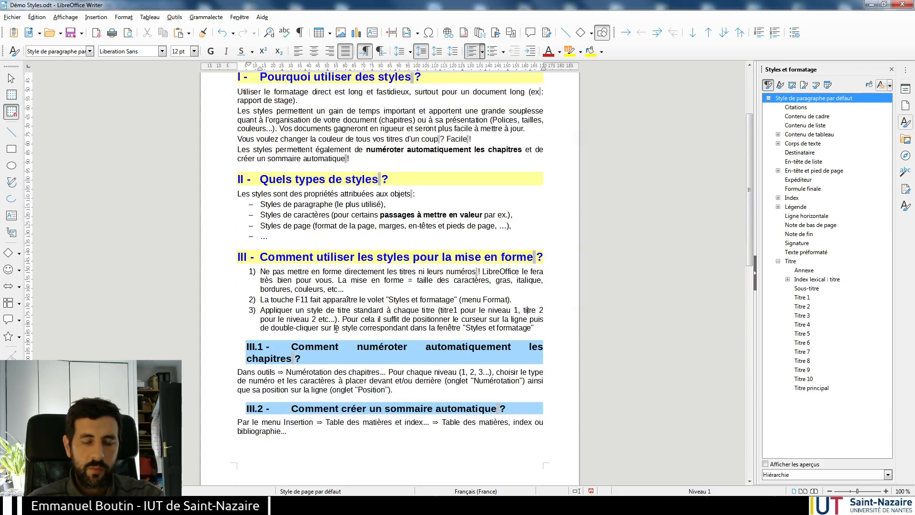
scroll(296, 357, "up", 3)
left_click(175, 17)
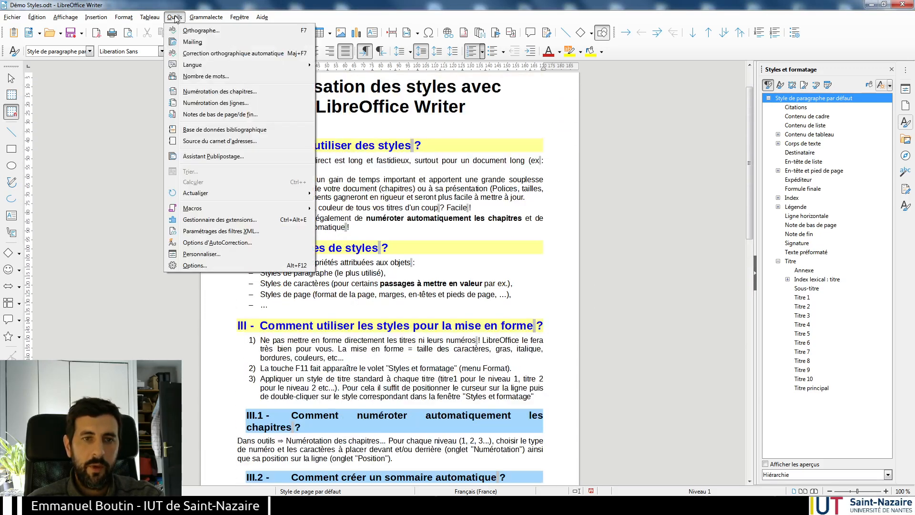
left_click(206, 91)
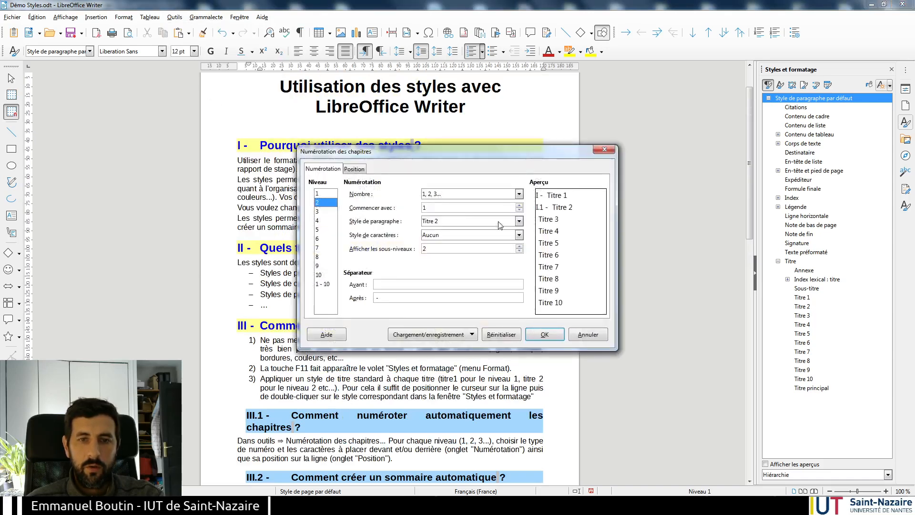
left_click(356, 170)
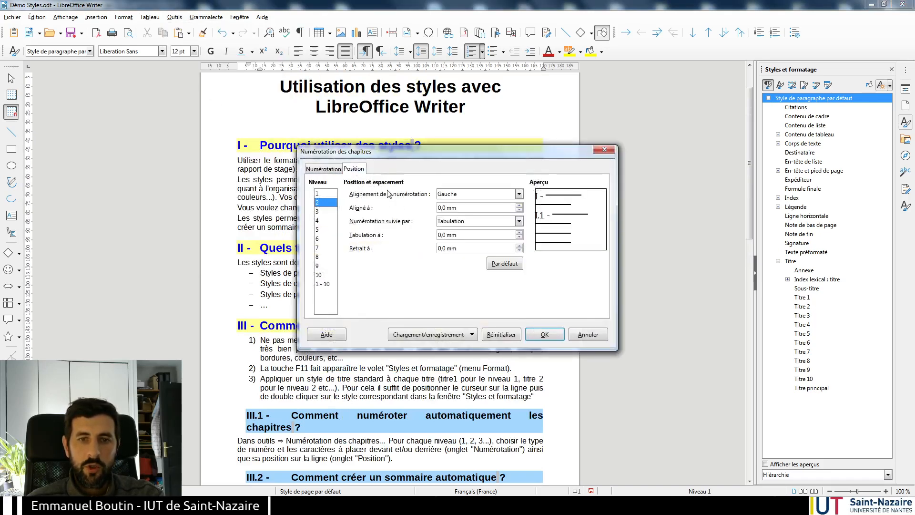
left_click(457, 222)
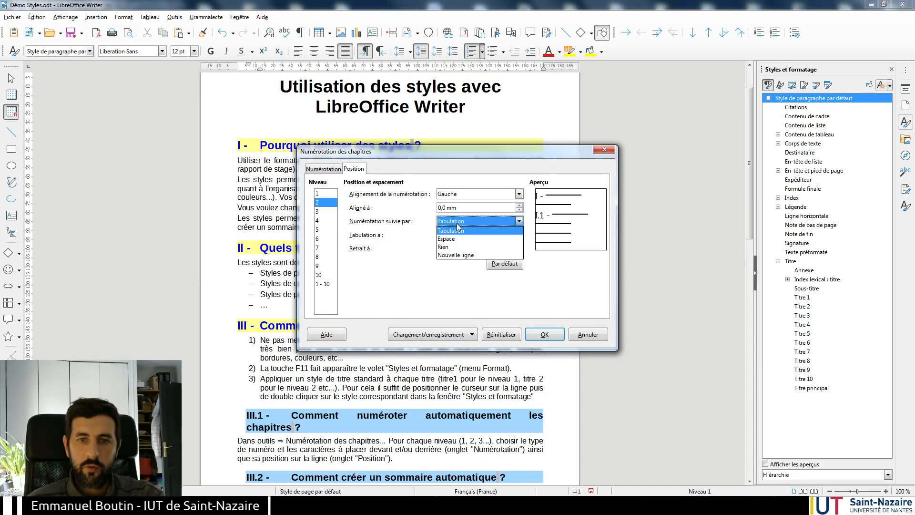
left_click(446, 247)
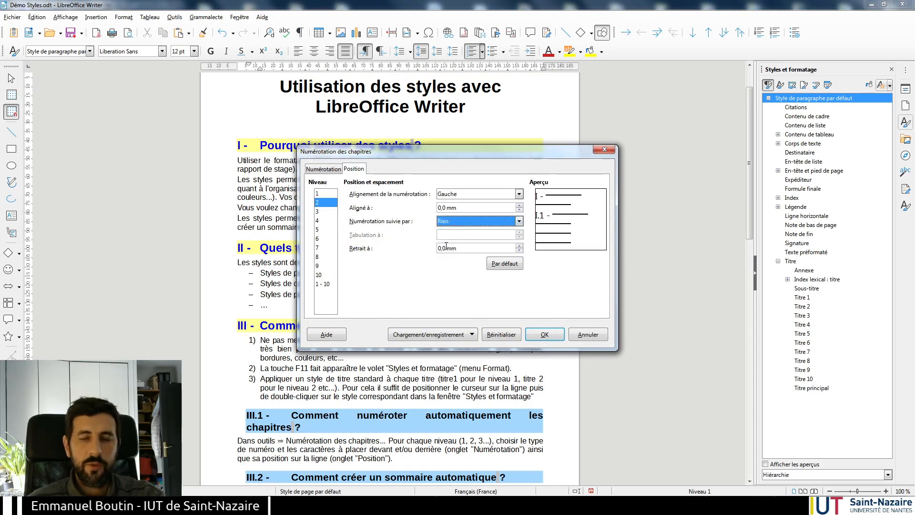
Set the level 1 chapter numbering to be followed by Rien as well and apply the position settings
left_click(329, 194)
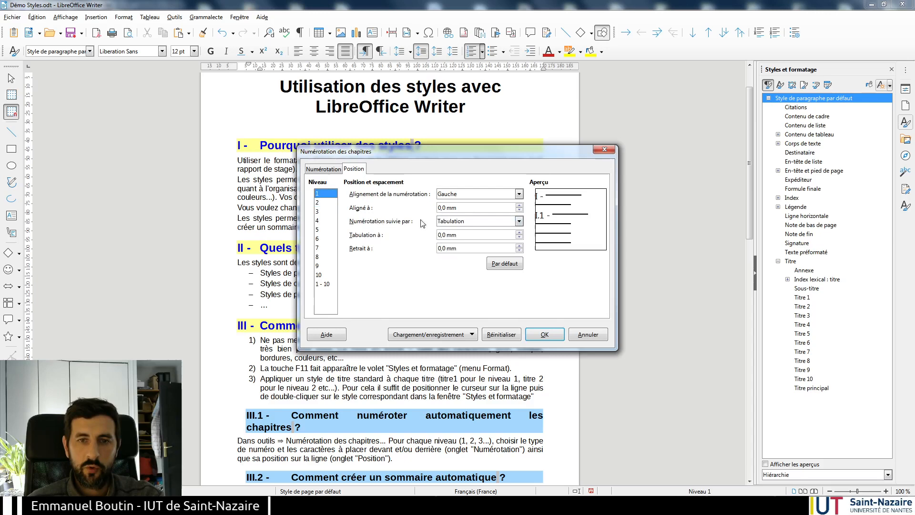
left_click(457, 223)
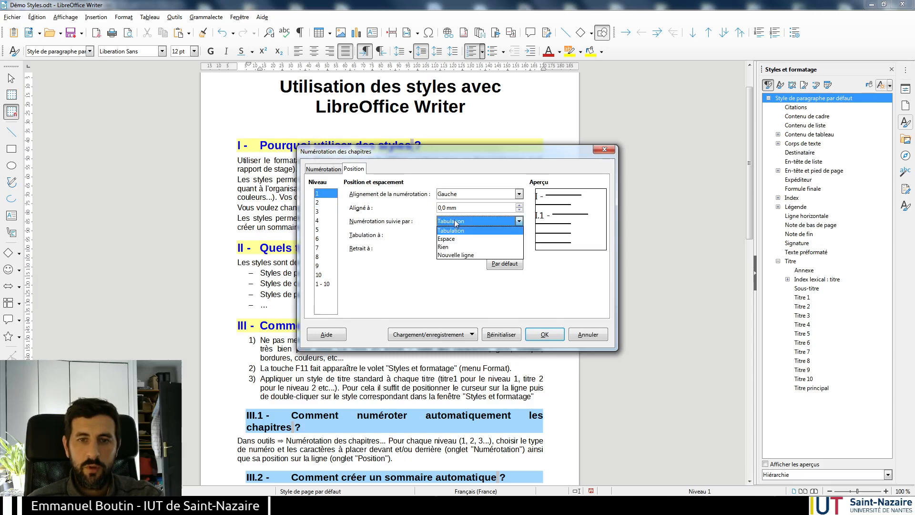
left_click(453, 246)
left_click(543, 333)
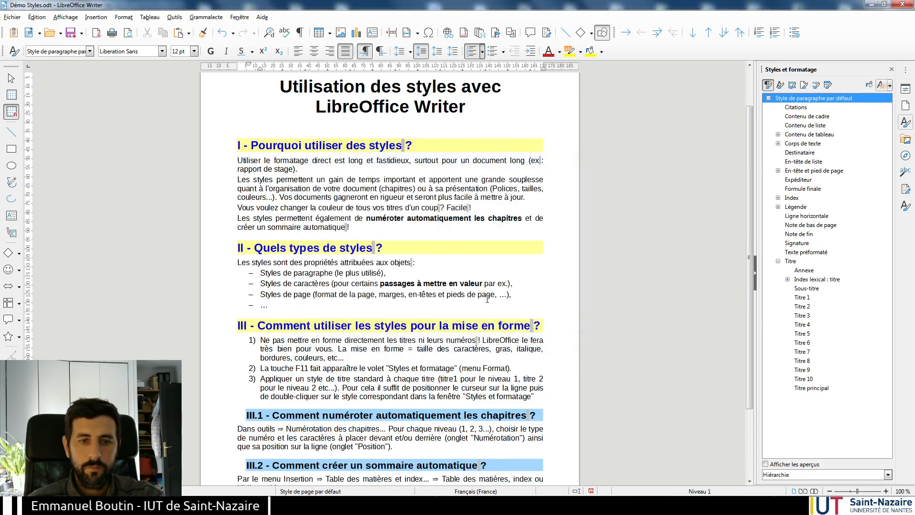
Look through the whole document to check the numbering and spacing of the level 1 and level 2 headings
scroll(465, 285, "down", 3)
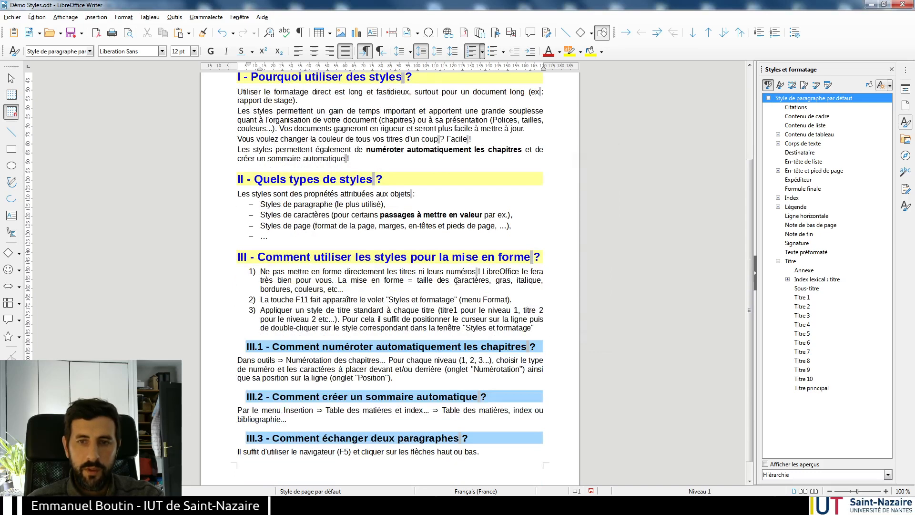
scroll(456, 281, "down", 1)
scroll(457, 282, "up", 6)
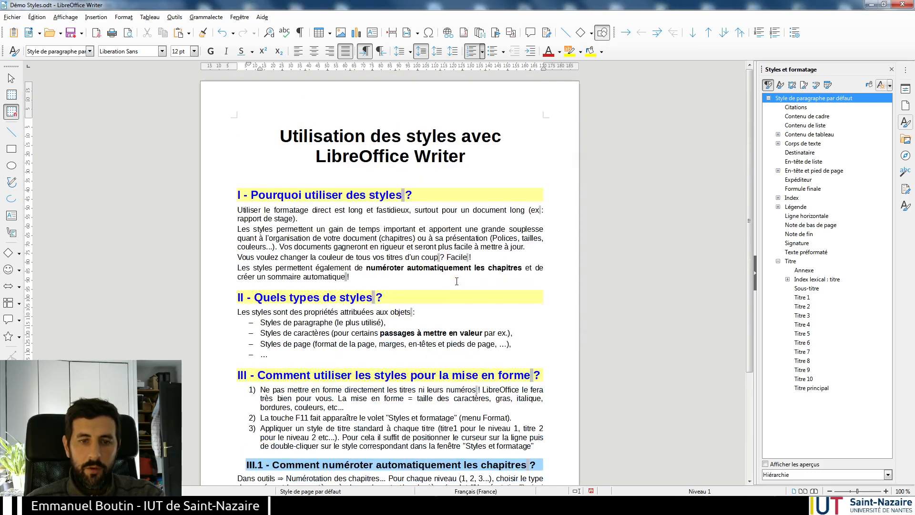
scroll(457, 282, "down", 5)
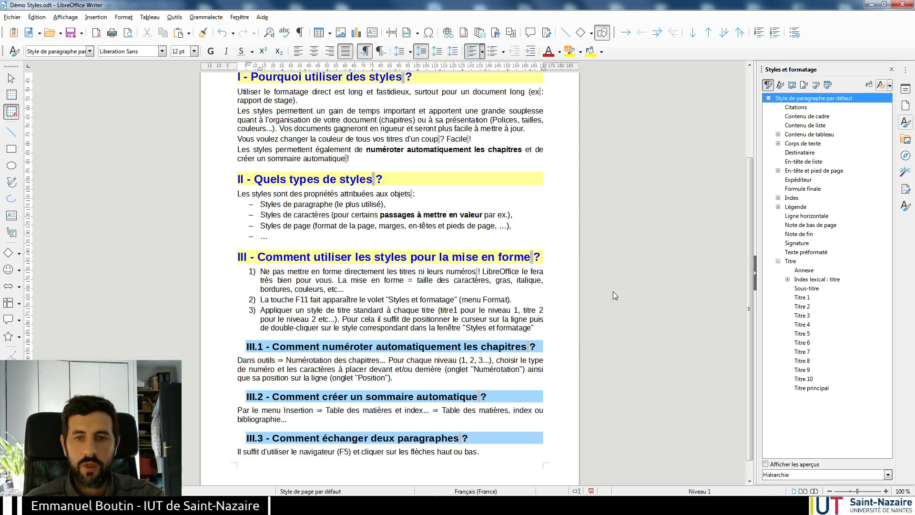
scroll(614, 295, "up", 5)
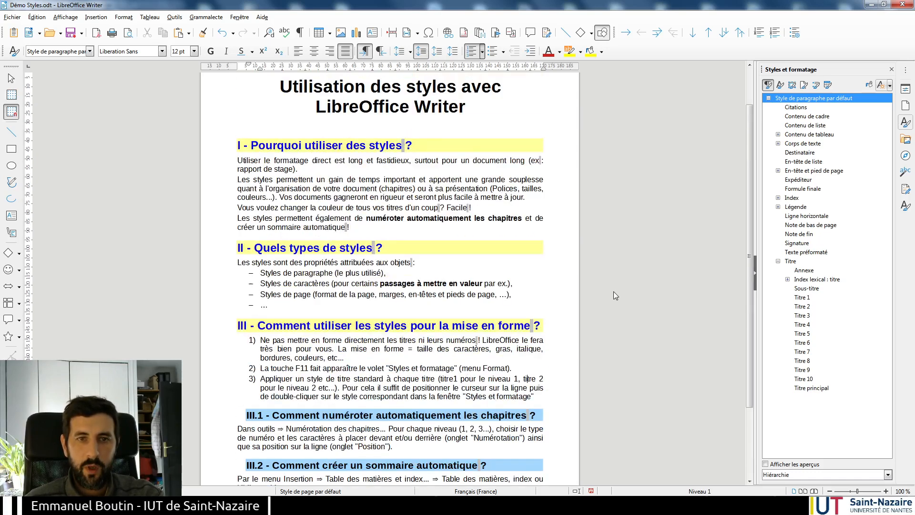
scroll(614, 295, "down", 5)
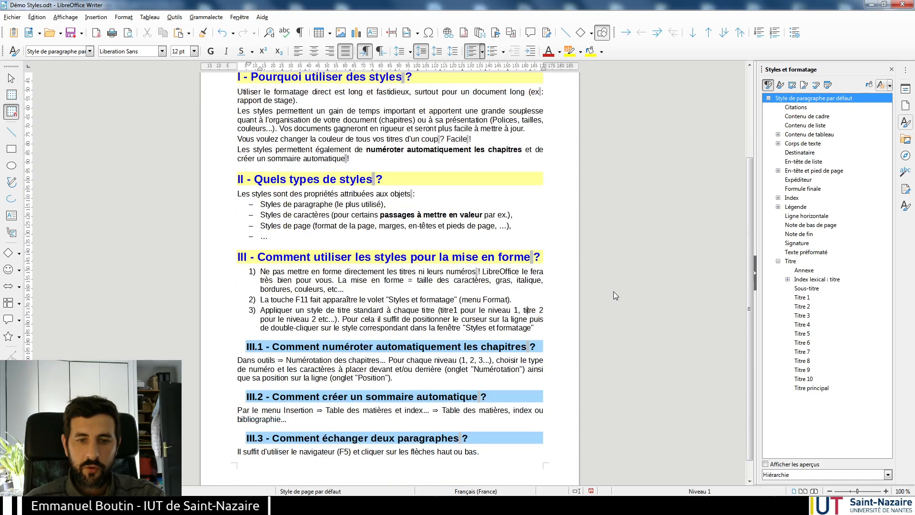
scroll(553, 335, "up", 5)
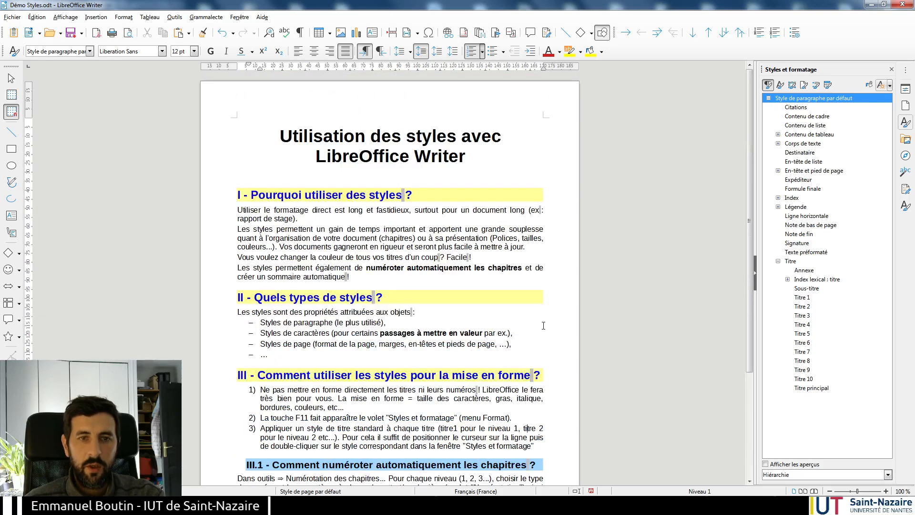
Insert a table of contents titled "Sommaire" for the whole document in the empty line below the main title
left_click(222, 116)
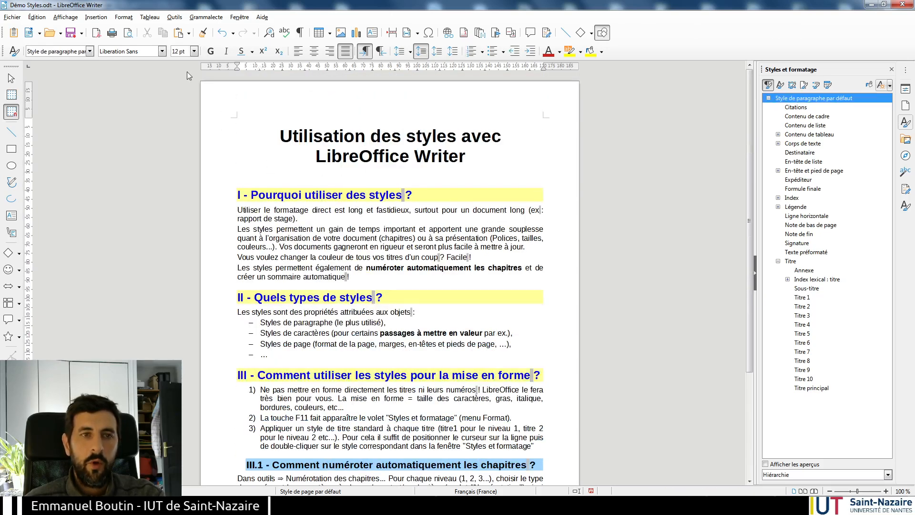
left_click(95, 17)
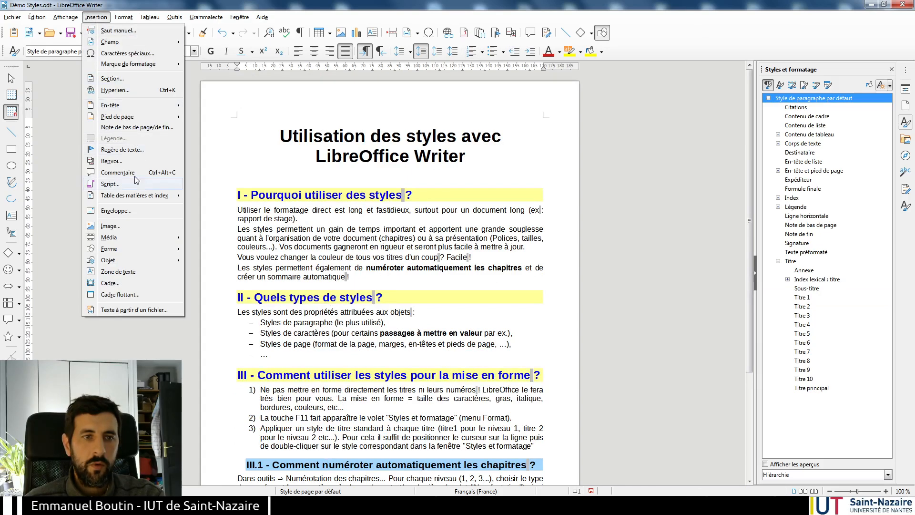
mouse_move(137, 196)
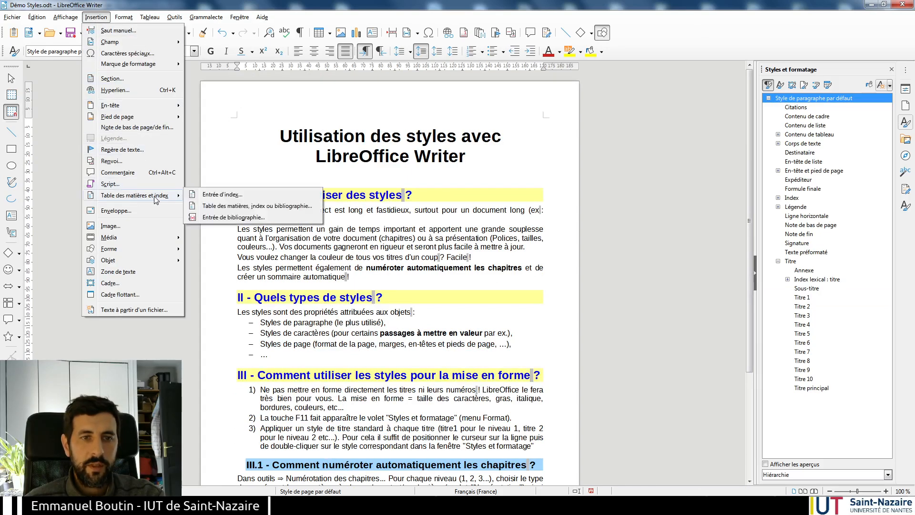
left_click(248, 205)
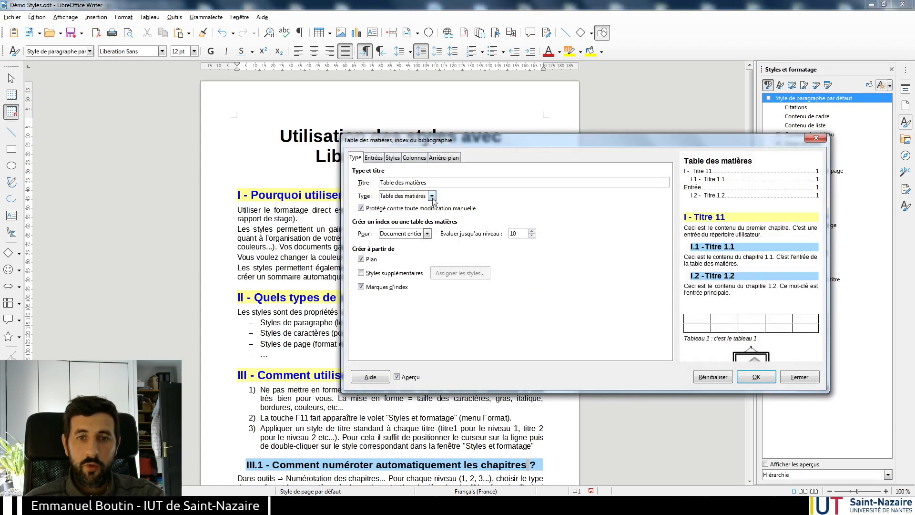
left_click(406, 200)
left_click(417, 200)
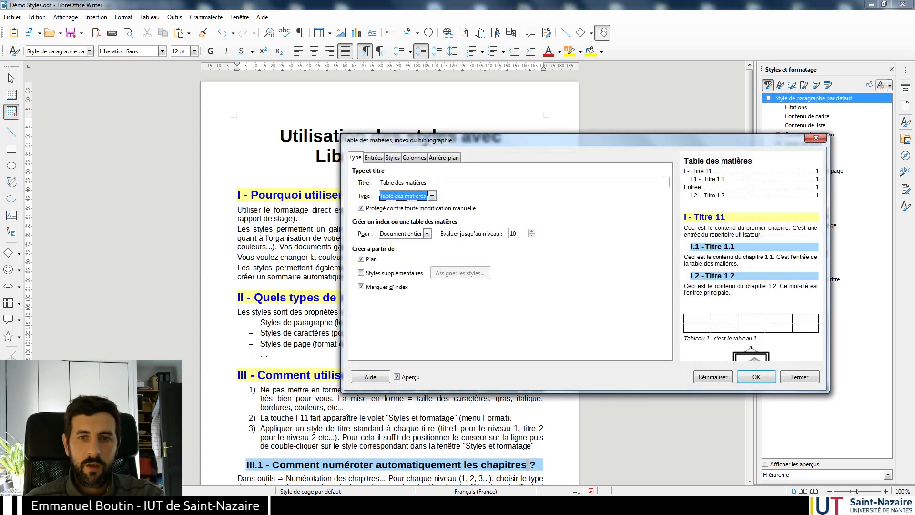
triple_click(438, 183)
type("Sommai")
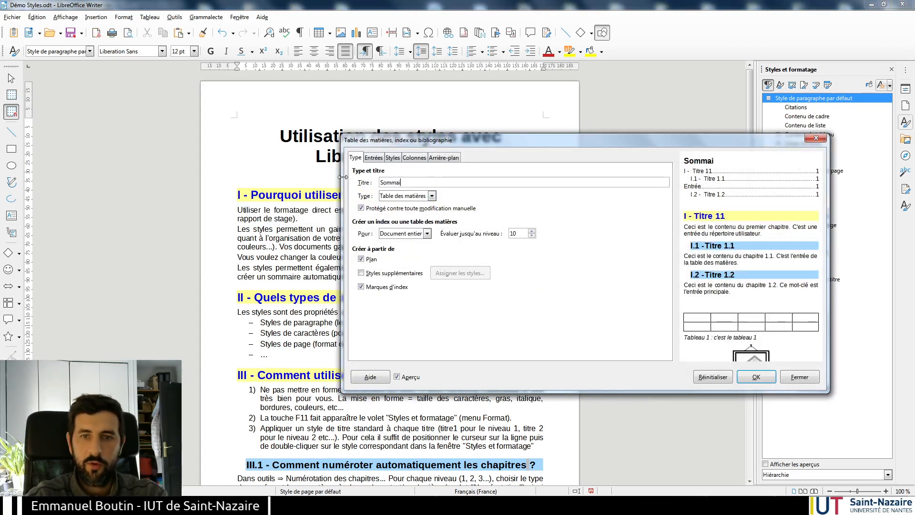
type("re")
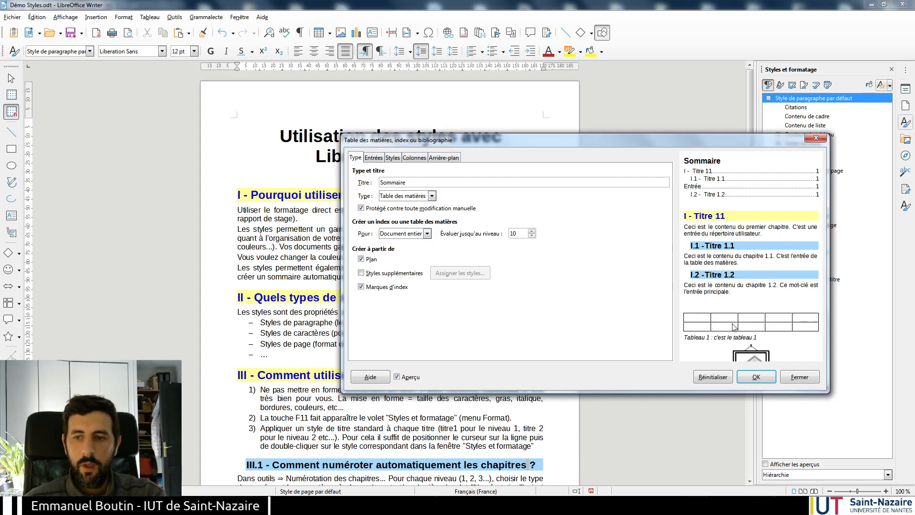
left_click(756, 378)
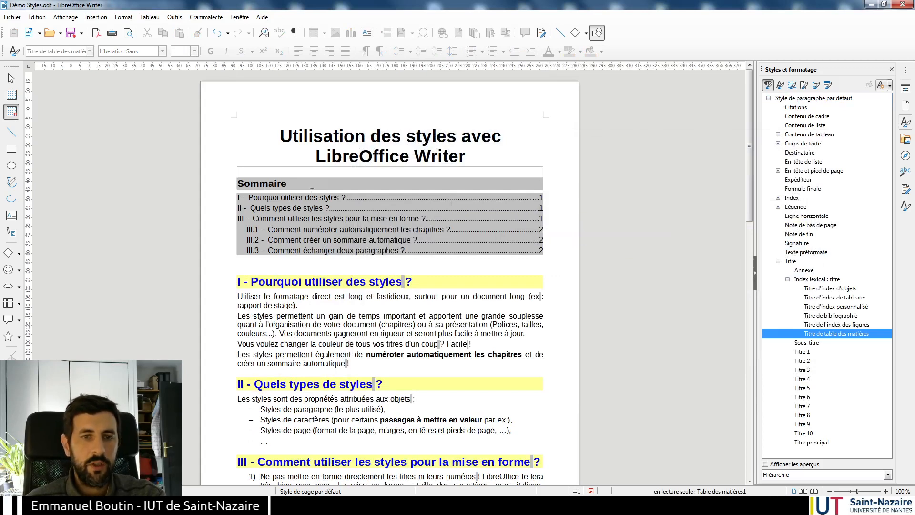
Review the document with its table of contents in print preview, then check the page layout of the headings in the normal view
left_click(128, 34)
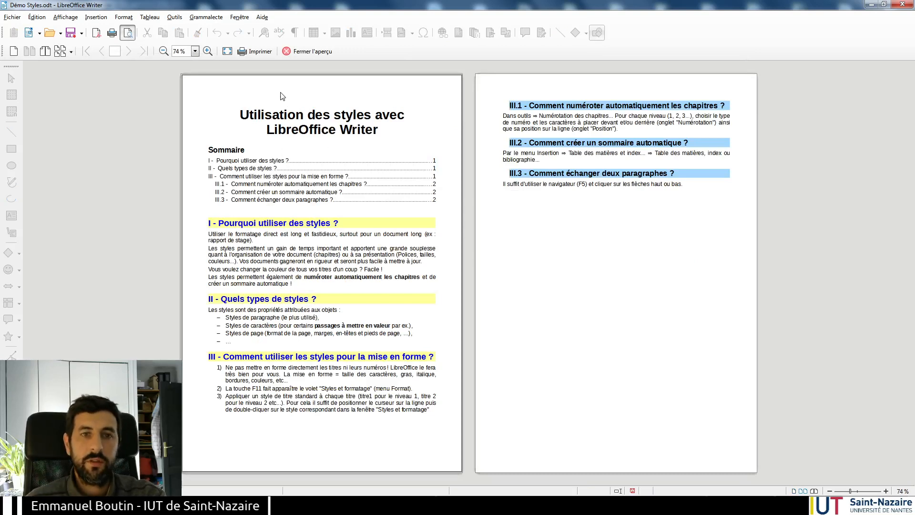
left_click(308, 51)
scroll(415, 157, "down", 3)
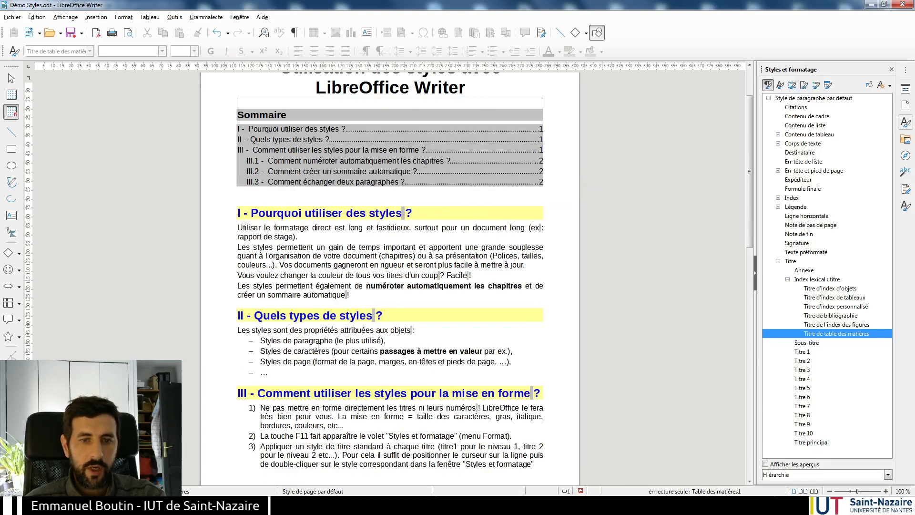
scroll(336, 331, "down", 2)
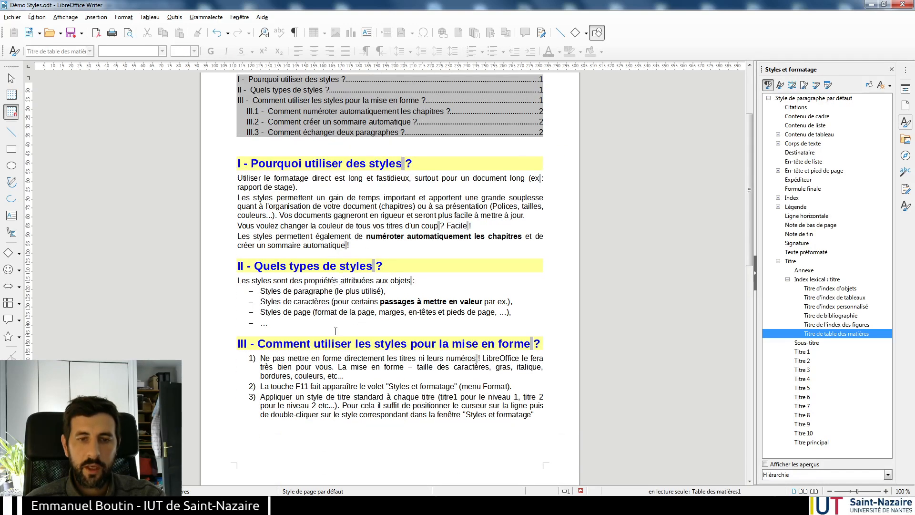
scroll(340, 311, "up", 4)
scroll(341, 310, "down", 10)
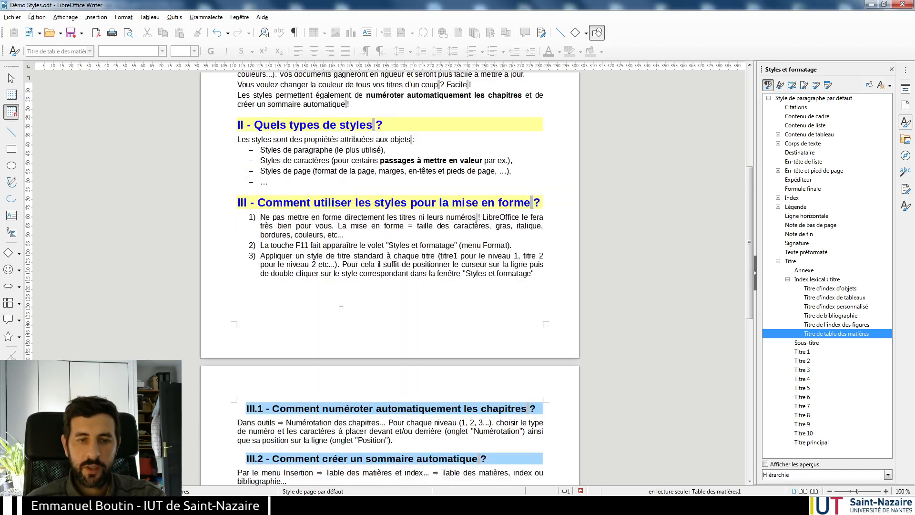
scroll(340, 311, "up", 8)
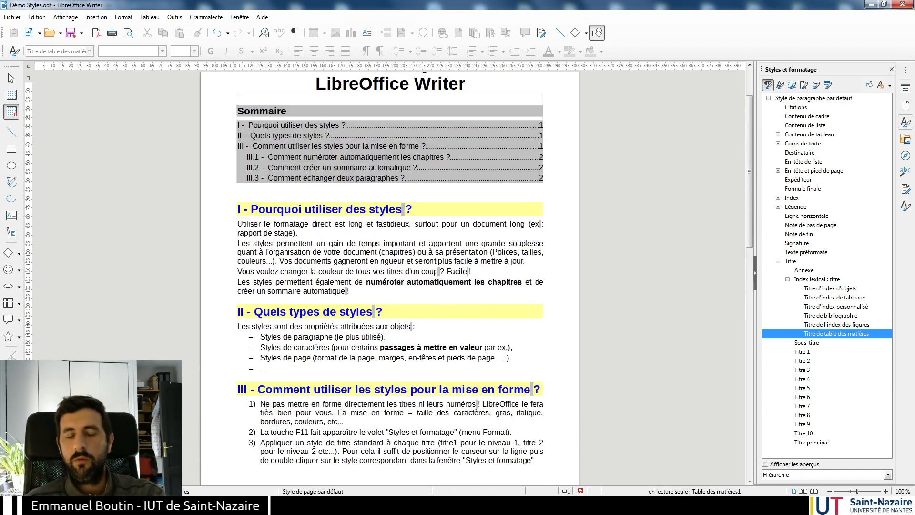
scroll(340, 311, "down", 8)
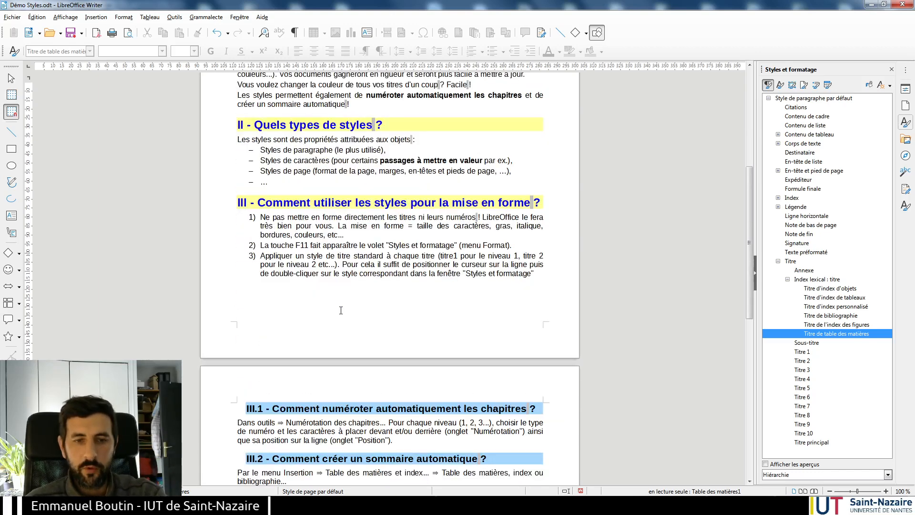
scroll(341, 310, "up", 4)
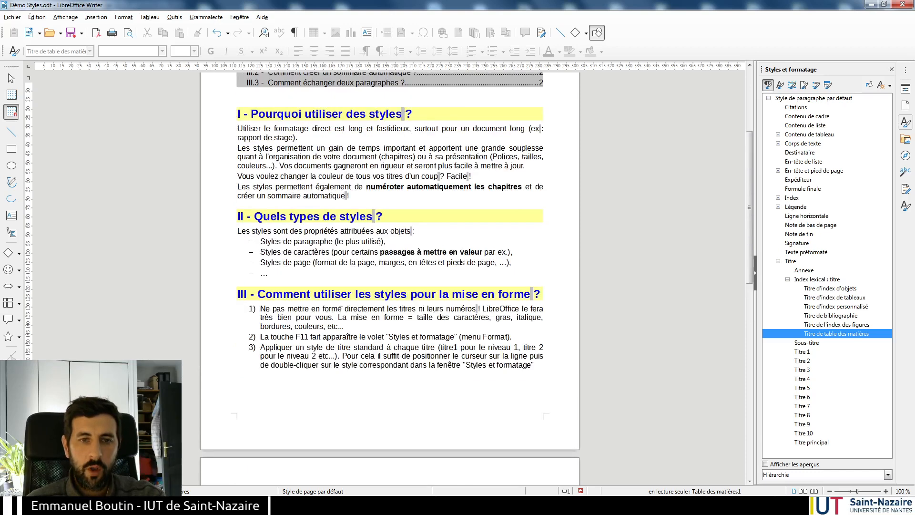
Insert a page break after the last list item of section II and remove the empty bullet above heading III
left_click(301, 275)
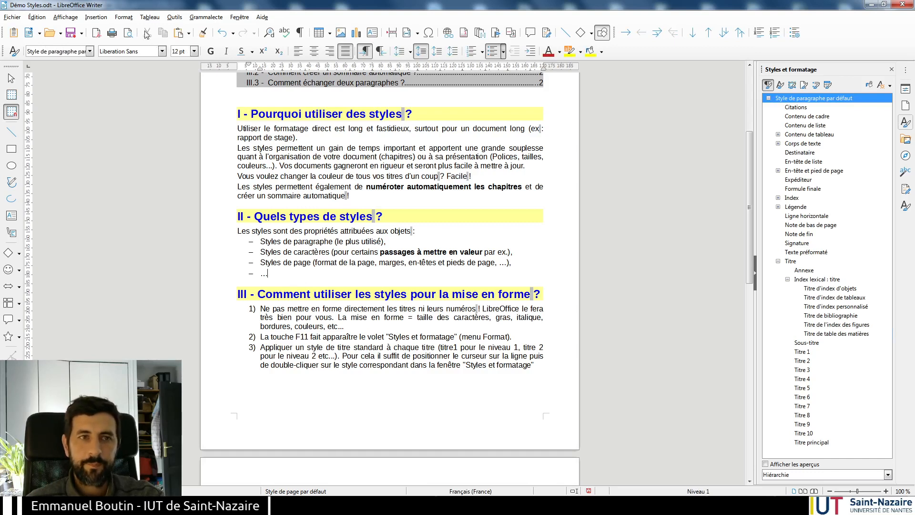
left_click(106, 17)
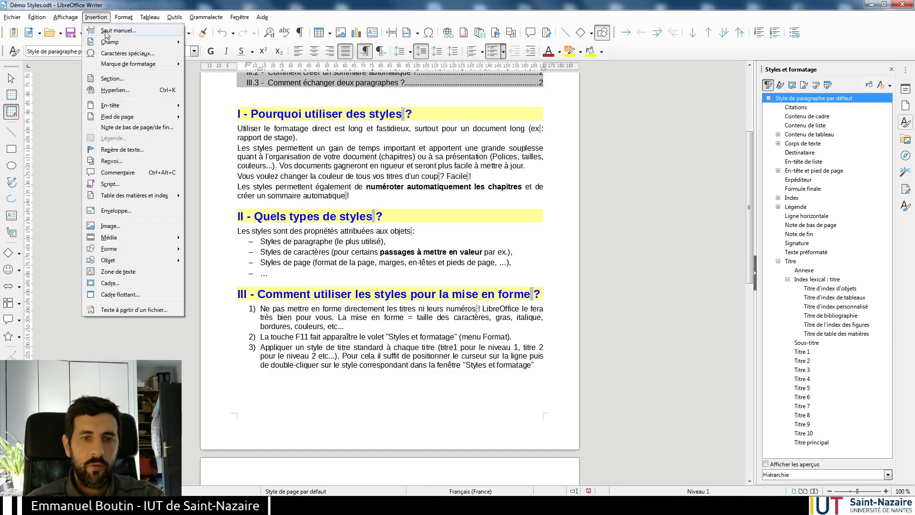
left_click(107, 31)
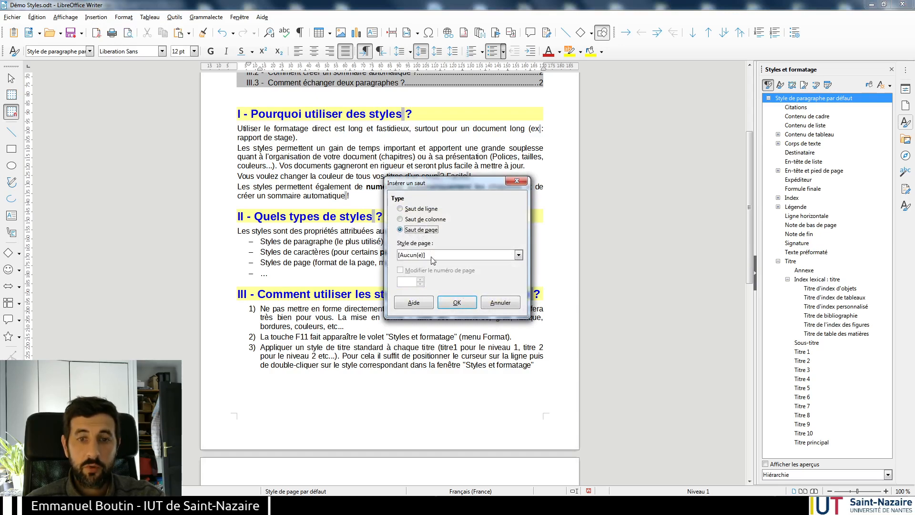
left_click(458, 303)
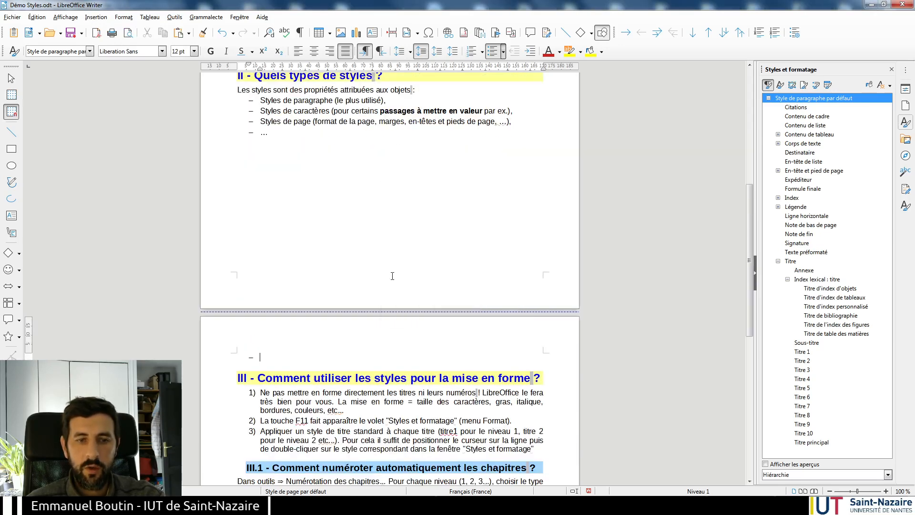
key("Delete")
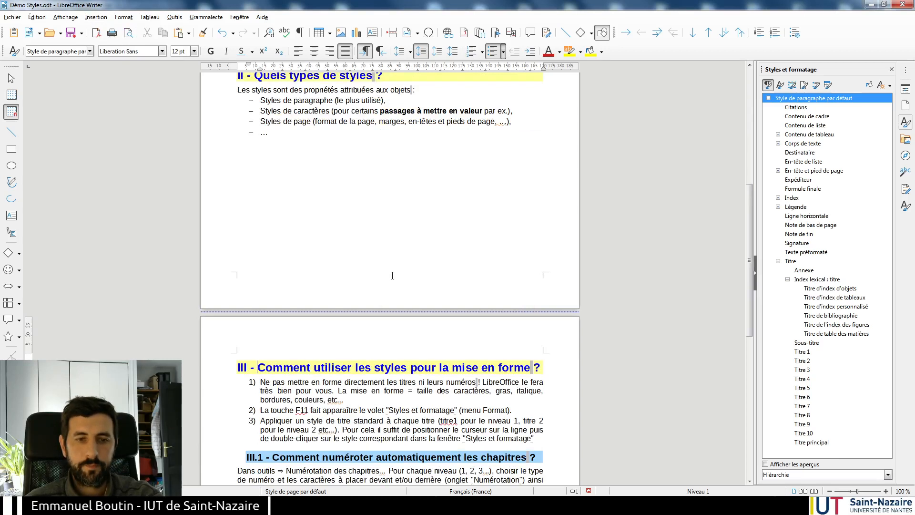
Create a new page style named "page perso" from the first page
scroll(389, 263, "up", 1)
scroll(389, 264, "up", 1)
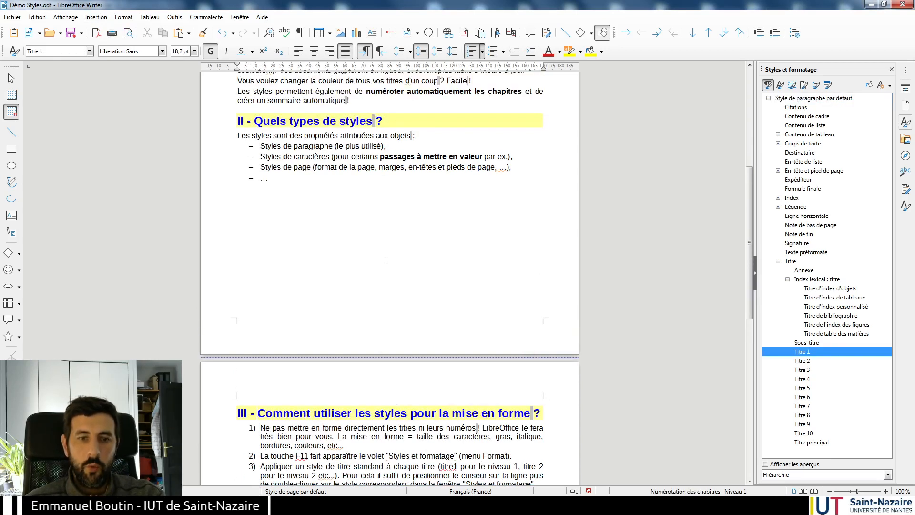
left_click(386, 260)
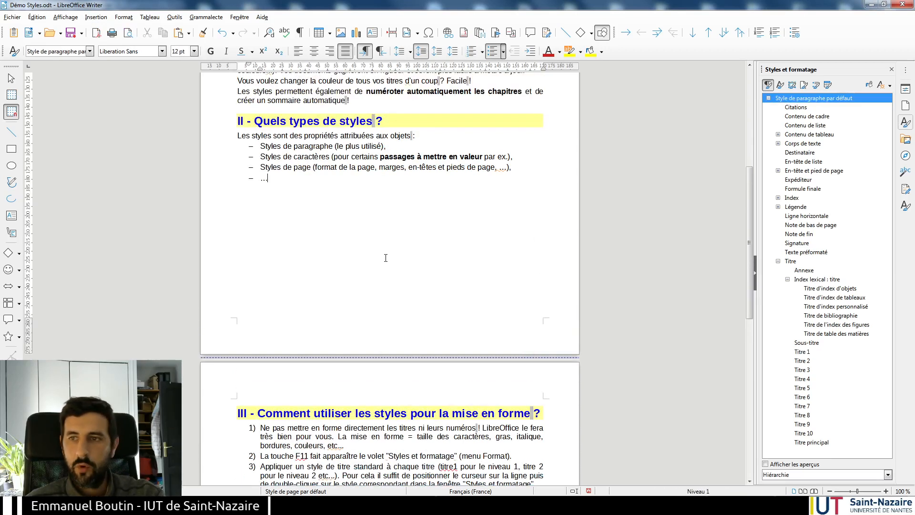
left_click(805, 85)
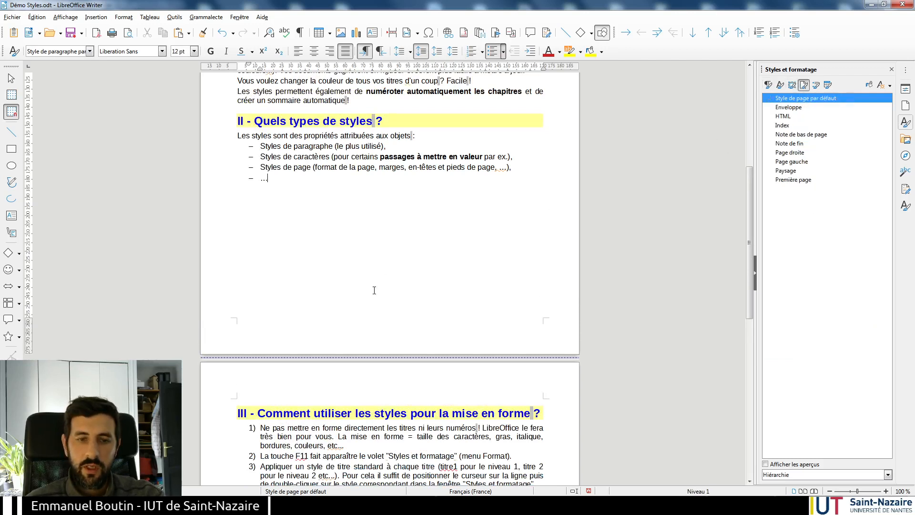
right_click(812, 219)
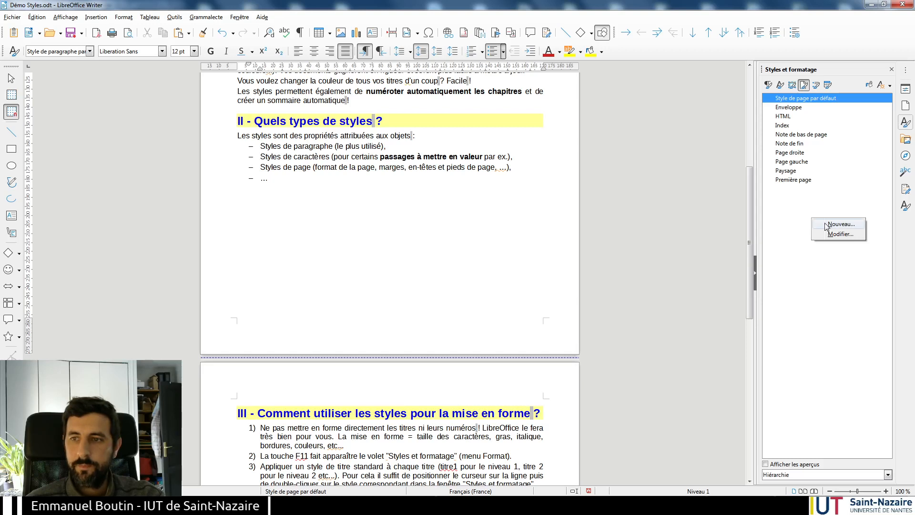
left_click(827, 225)
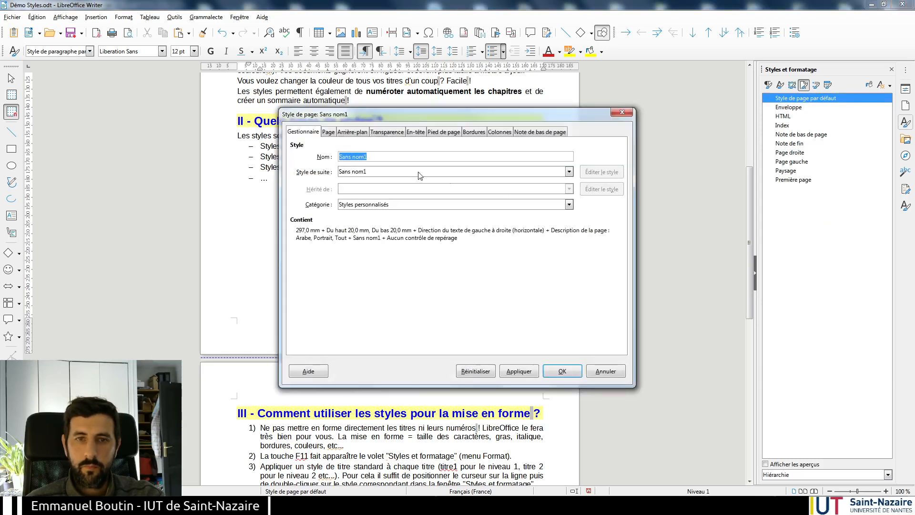
type("page perso")
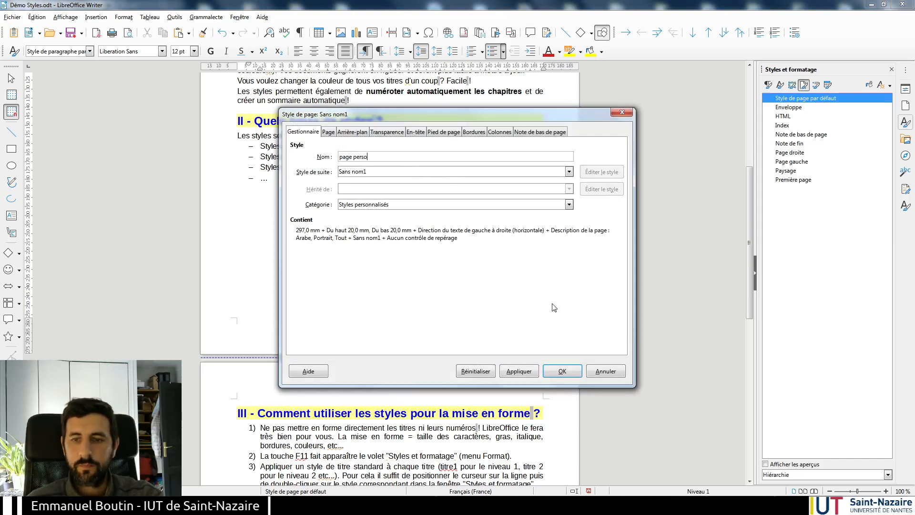
left_click(562, 371)
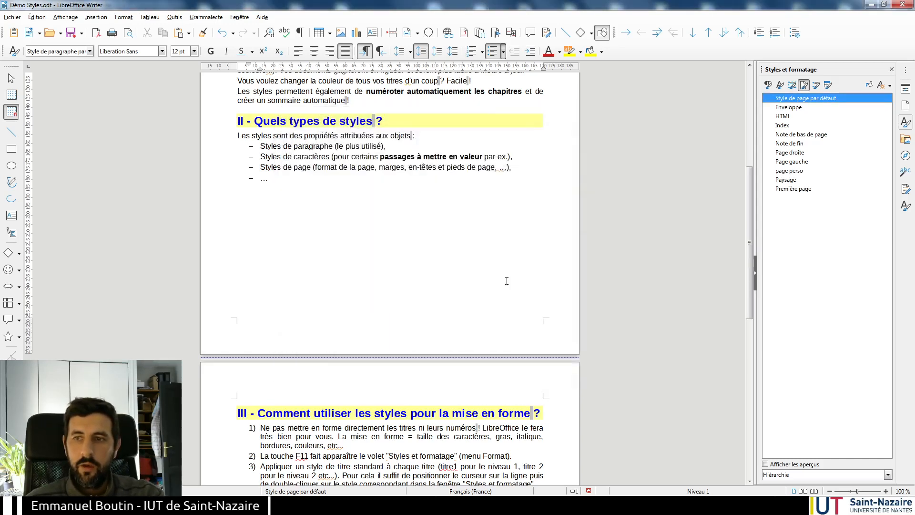
Set the top and bottom margins of the "page perso" style to 10 mm
right_click(790, 171)
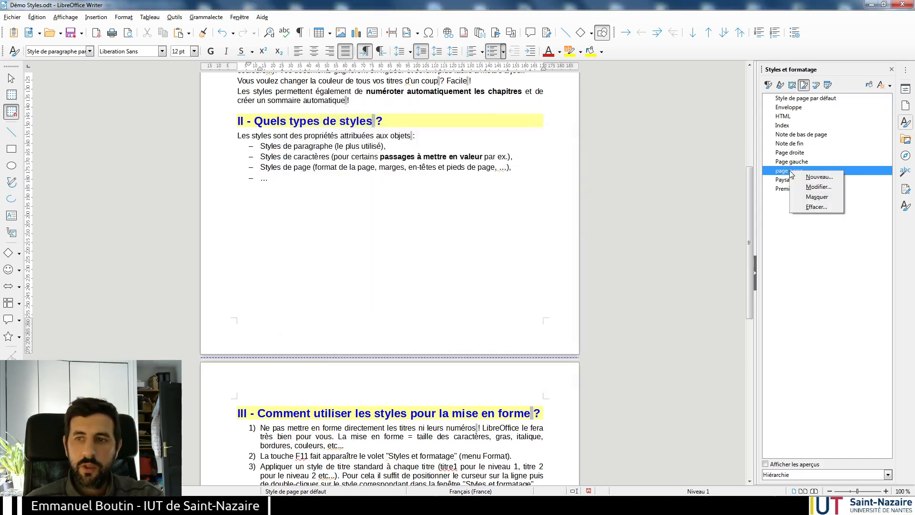
left_click(810, 188)
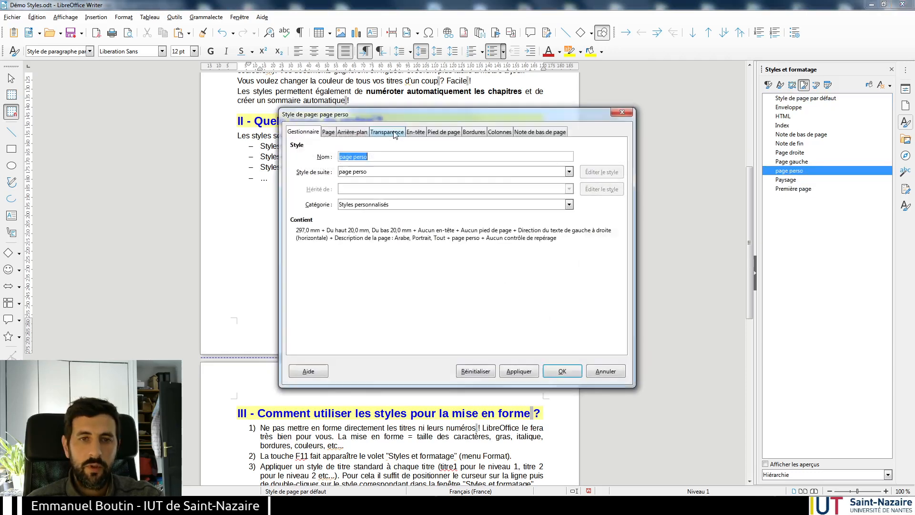
left_click(328, 132)
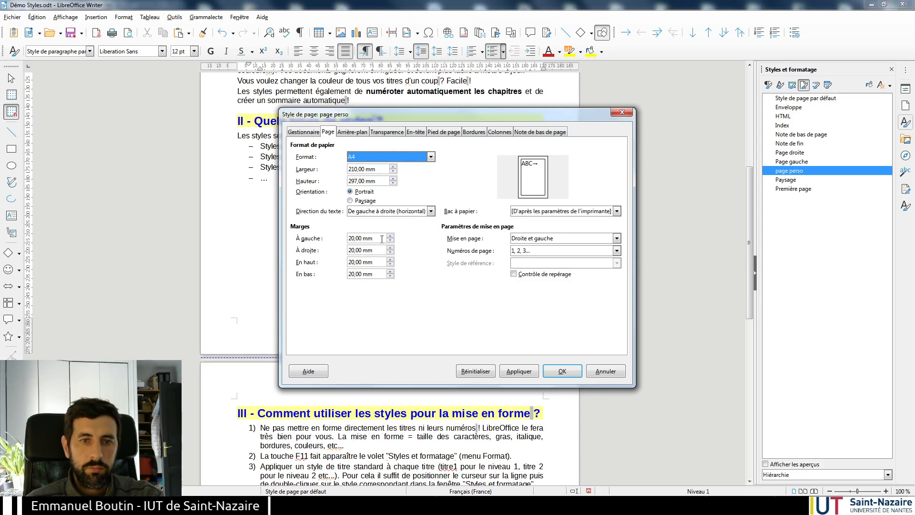
left_click_drag(376, 262, 346, 280)
type("10")
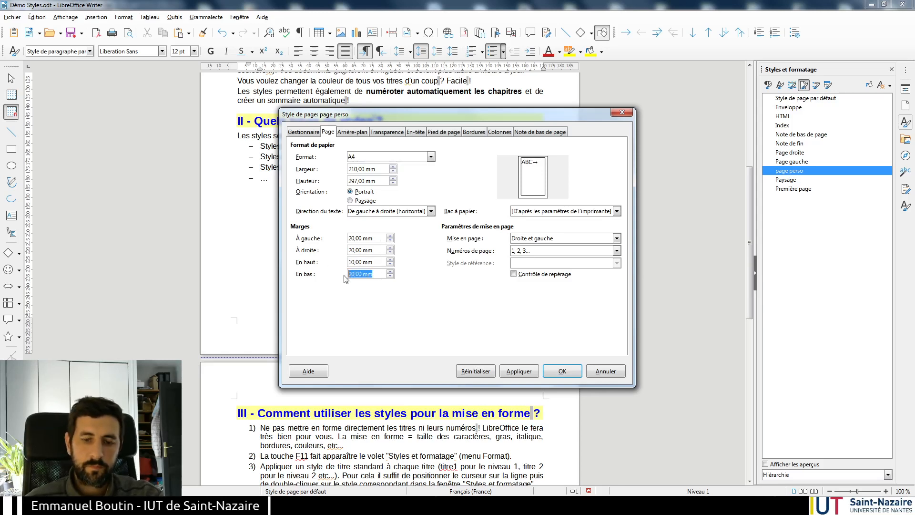
type("10")
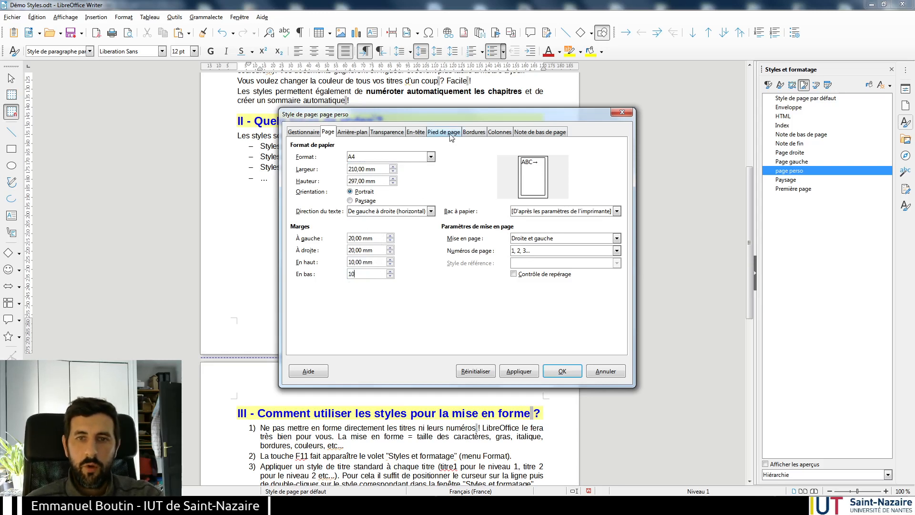
Add a dashed border on all four sides to the "page perso" style and confirm the style changes
left_click(474, 133)
left_click(353, 157)
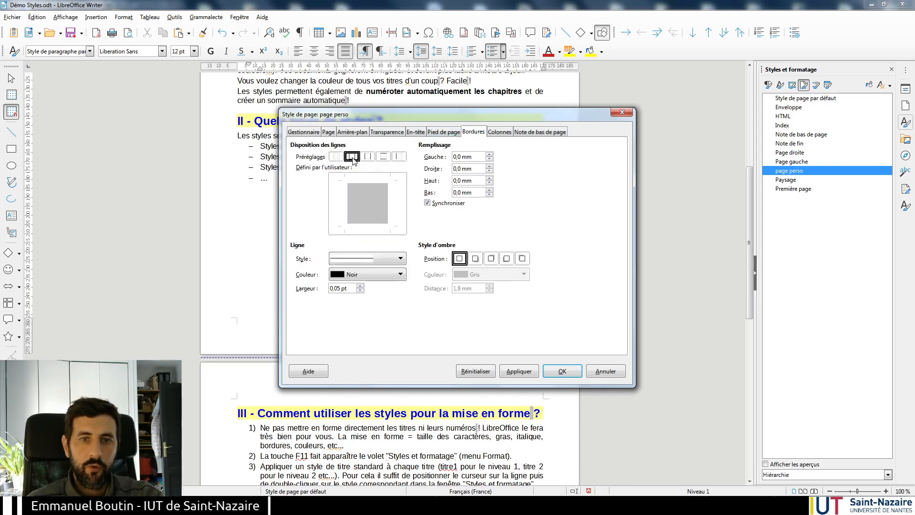
left_click(388, 258)
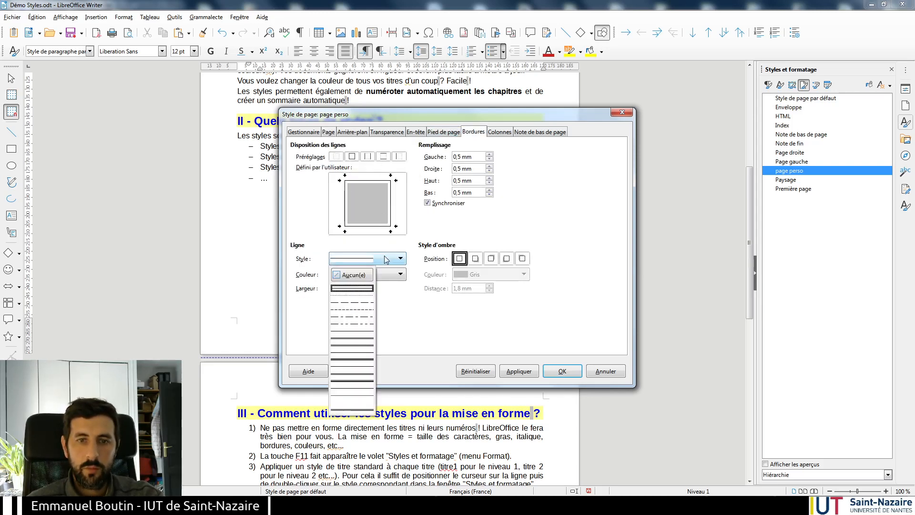
left_click(359, 302)
left_click(564, 372)
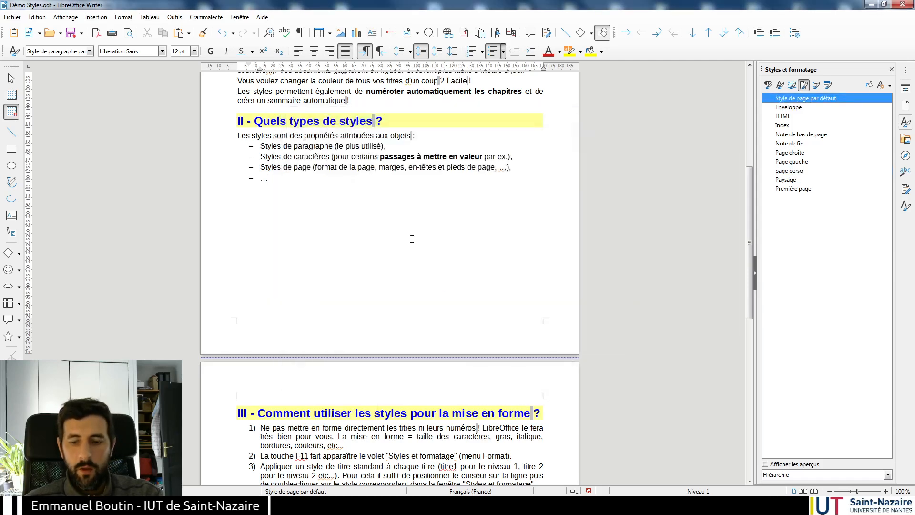
Remove the page break before heading III and put its text on an unbulleted line below the last list item of section II
key("Delete")
key("Return")
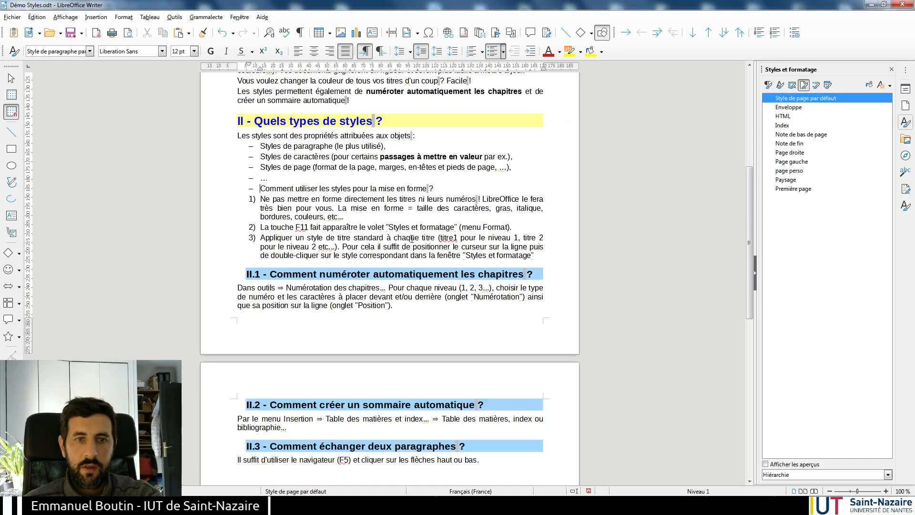
key("BackSpace")
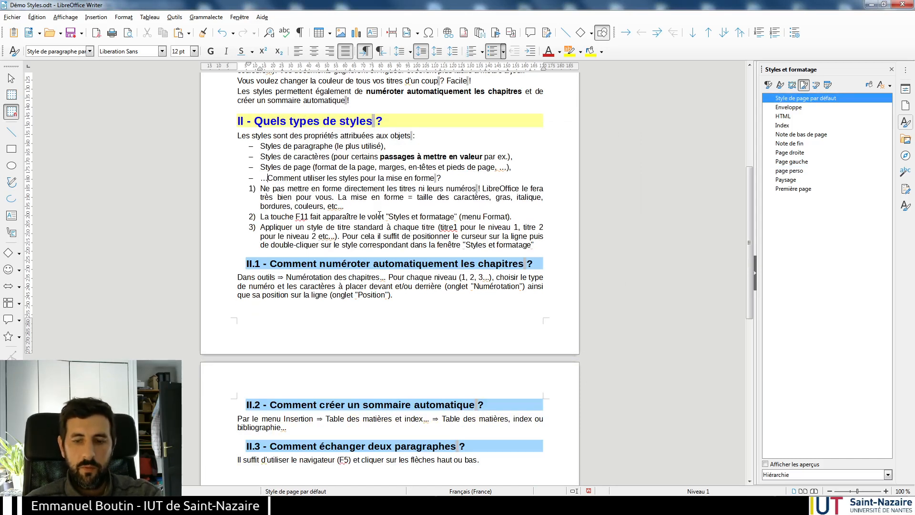
key("Return")
key("Return")
key("BackSpace")
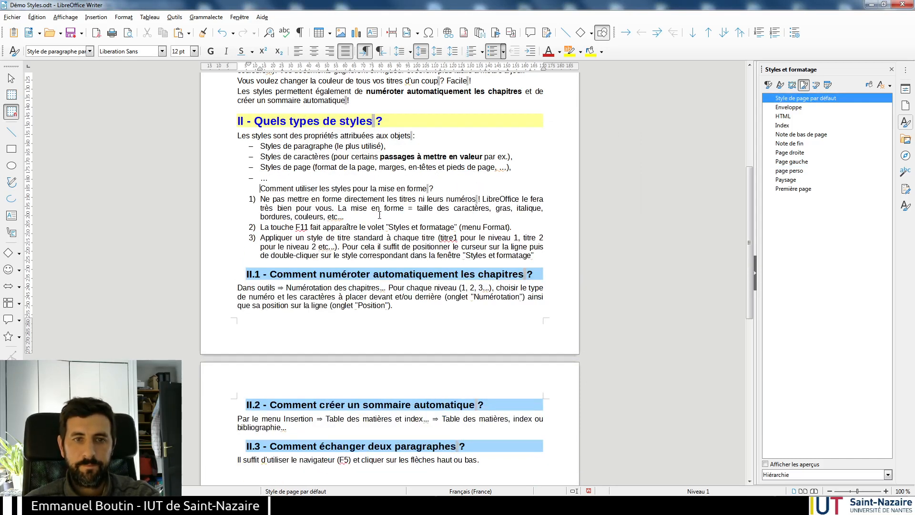
Apply the Titre 1 paragraph style to the line "Comment utiliser les styles pour la mise en forme ?"
left_click(768, 85)
left_click(779, 262)
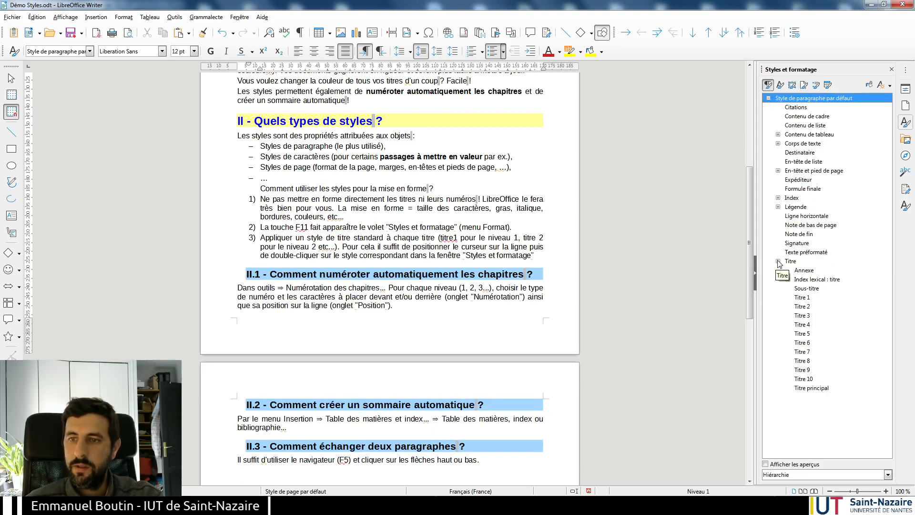
double_click(802, 297)
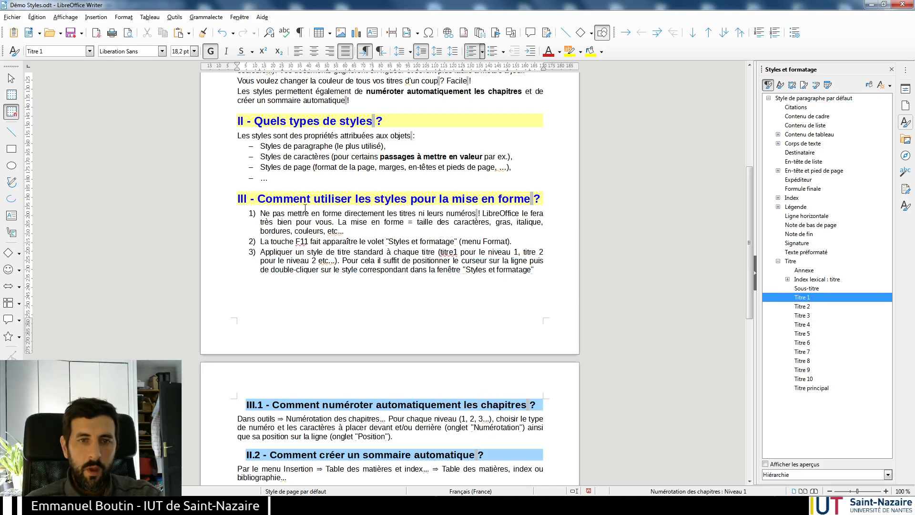
Insert a page break with the "page perso" page style before heading III and remove the empty line above the heading
left_click(96, 17)
left_click(108, 31)
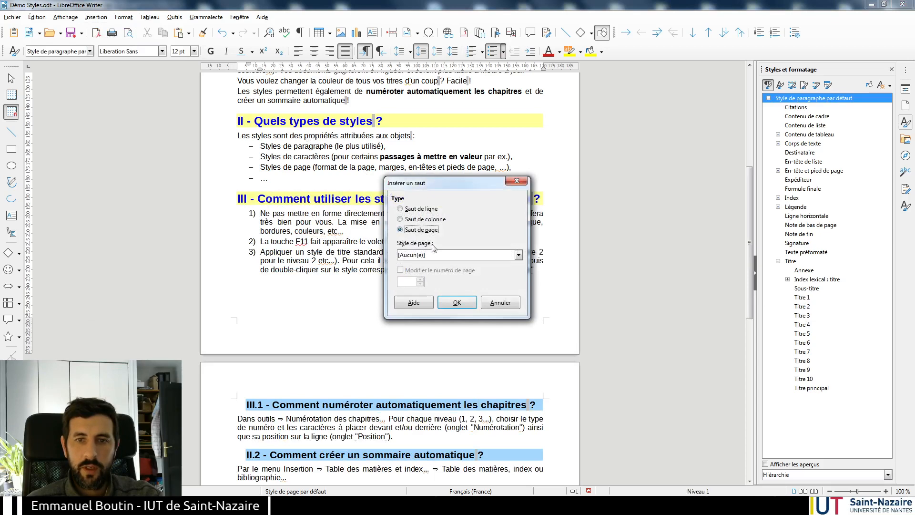
left_click(482, 256)
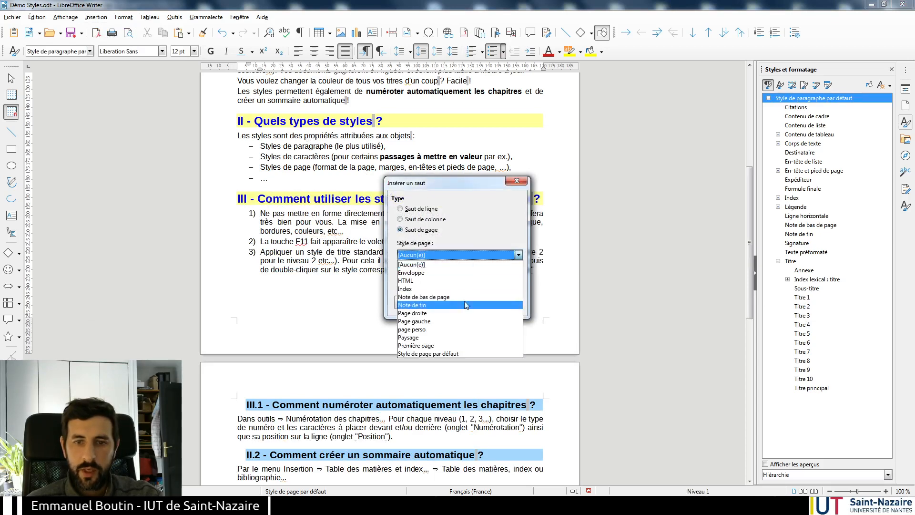
left_click(436, 330)
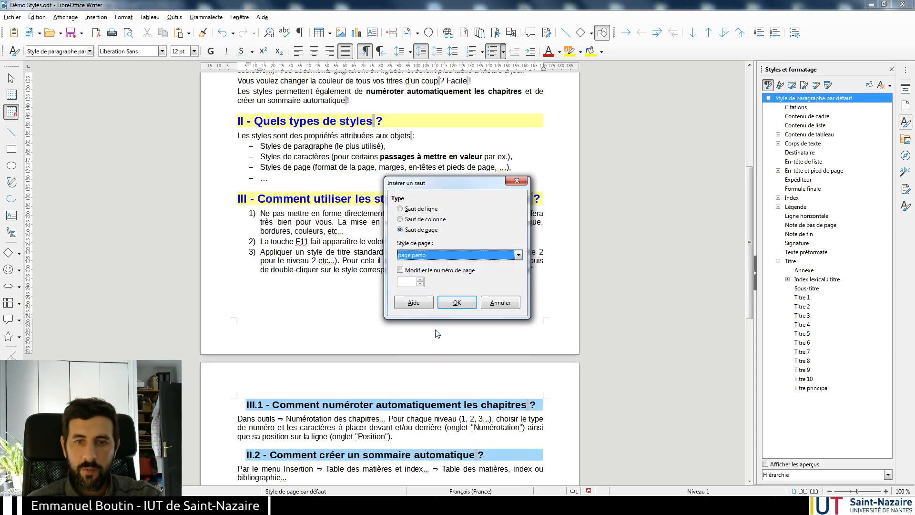
left_click(455, 302)
key("BackSpace")
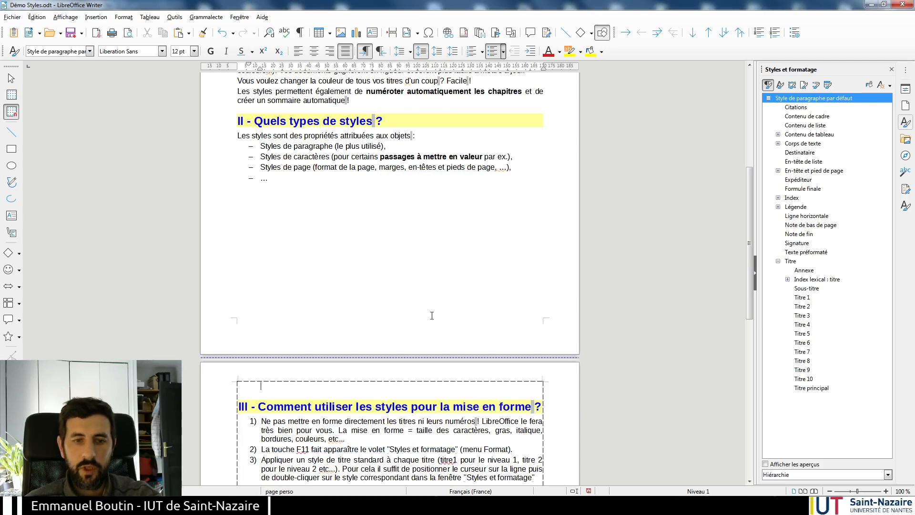
key("Delete")
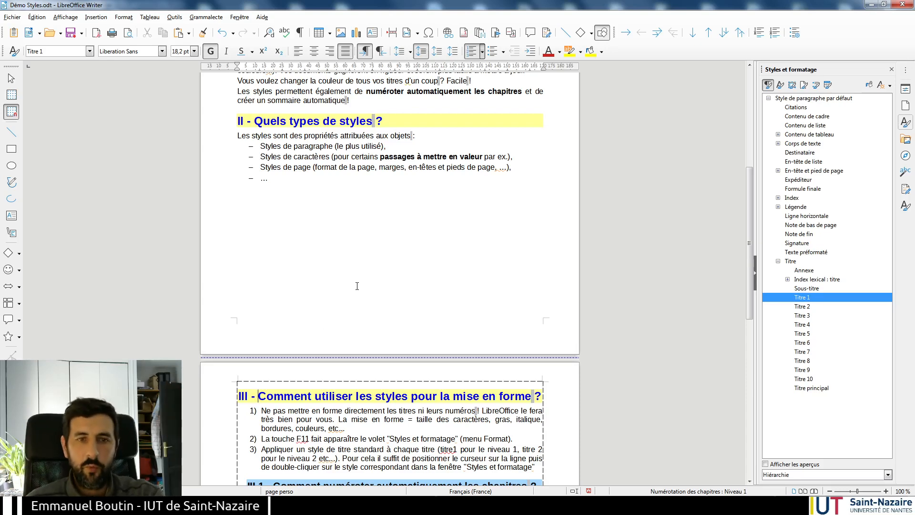
Apply the default page style (Style de page par défaut) to the page containing heading III and review the pages
scroll(362, 281, "up", 1)
scroll(362, 280, "down", 8)
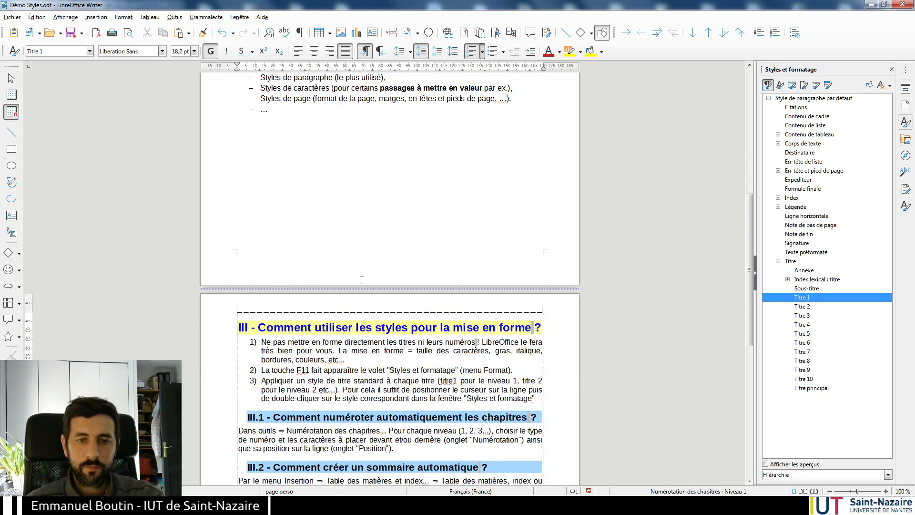
scroll(362, 280, "up", 8)
scroll(362, 281, "up", 1)
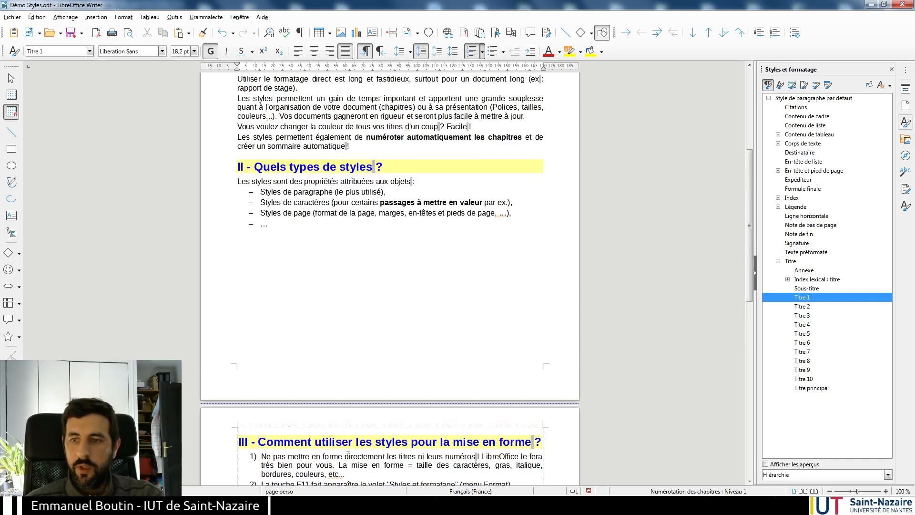
left_click(805, 85)
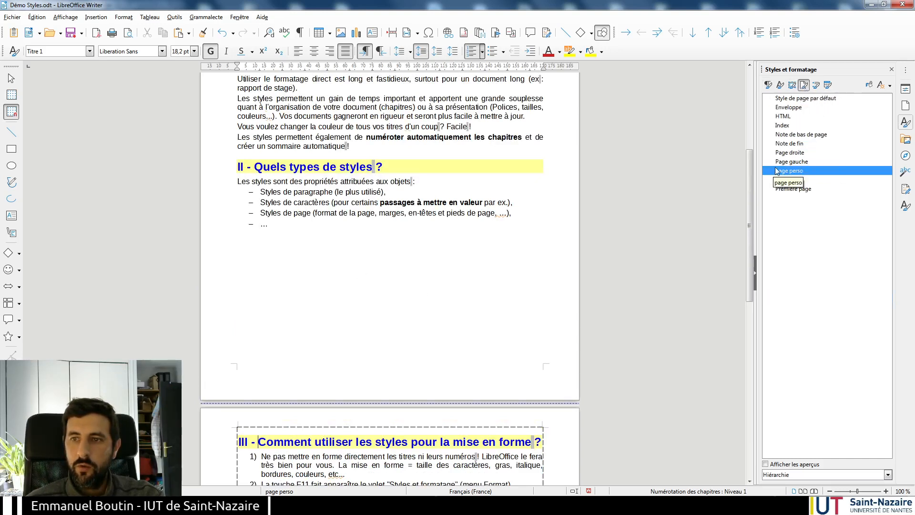
double_click(806, 98)
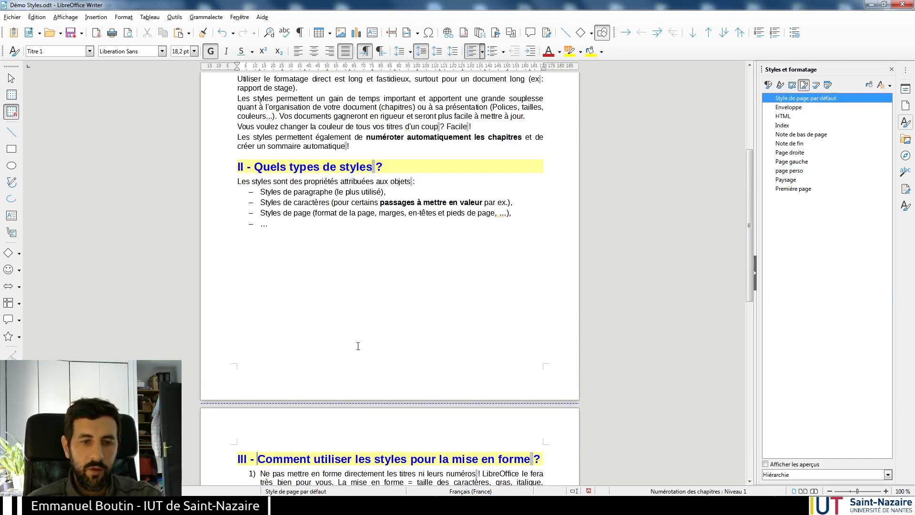
scroll(314, 233, "up", 8)
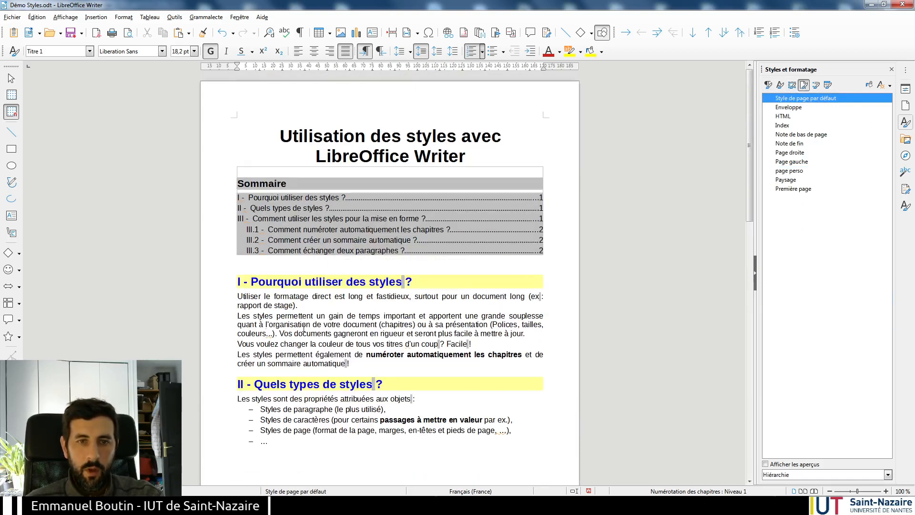
scroll(304, 325, "down", 10)
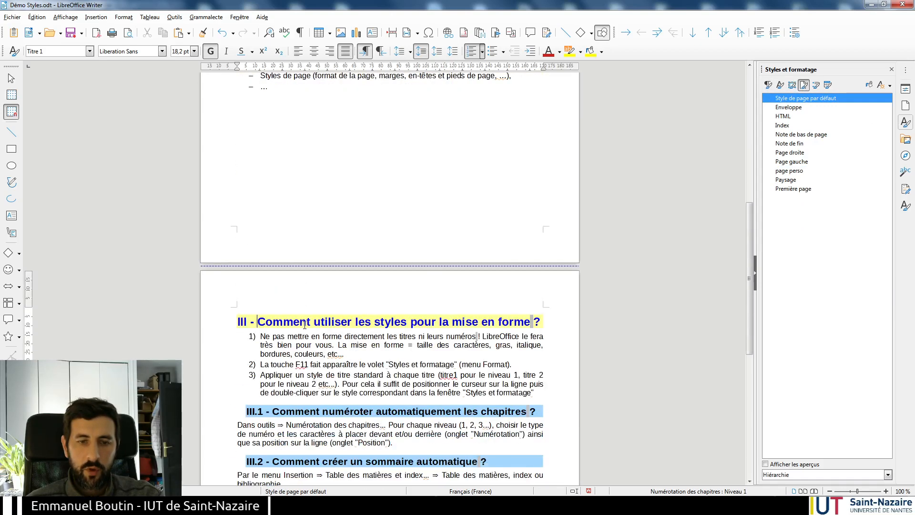
scroll(335, 317, "up", 6)
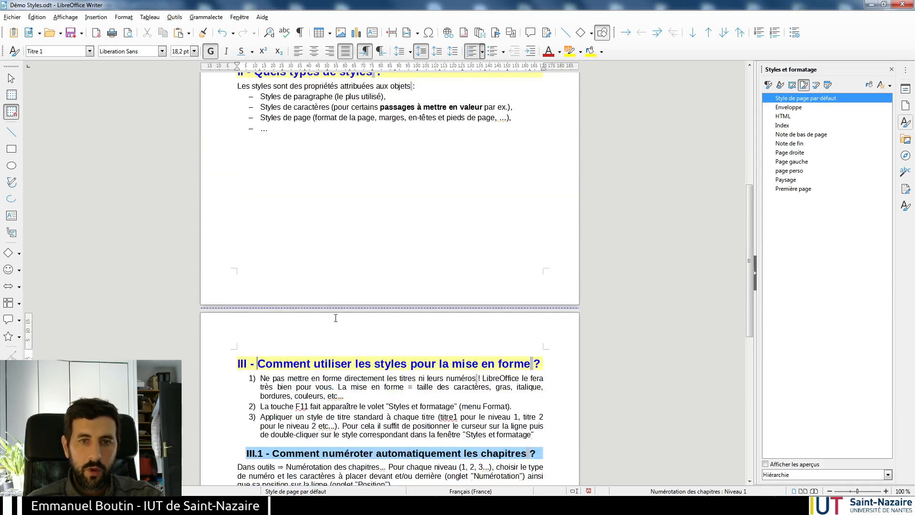
scroll(335, 318, "down", 4)
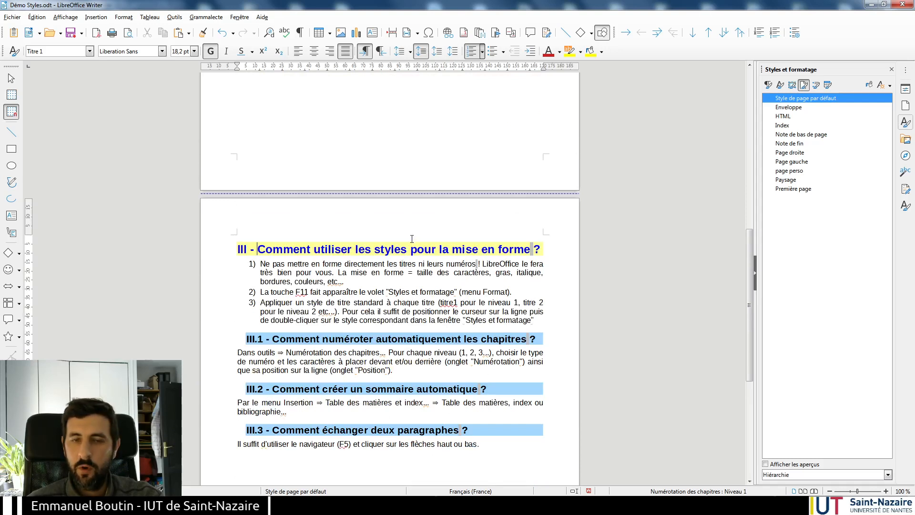
scroll(412, 239, "up", 3)
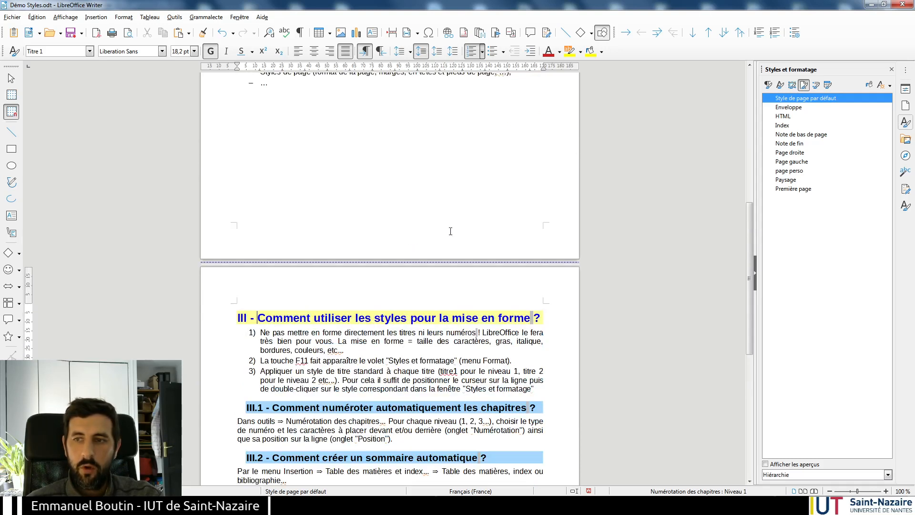
Using the Navigator, move the chapter "Comment créer un sommaire automatique ?" below "Comment échanger deux paragraphes ?" in section III
left_click(906, 156)
key("F5")
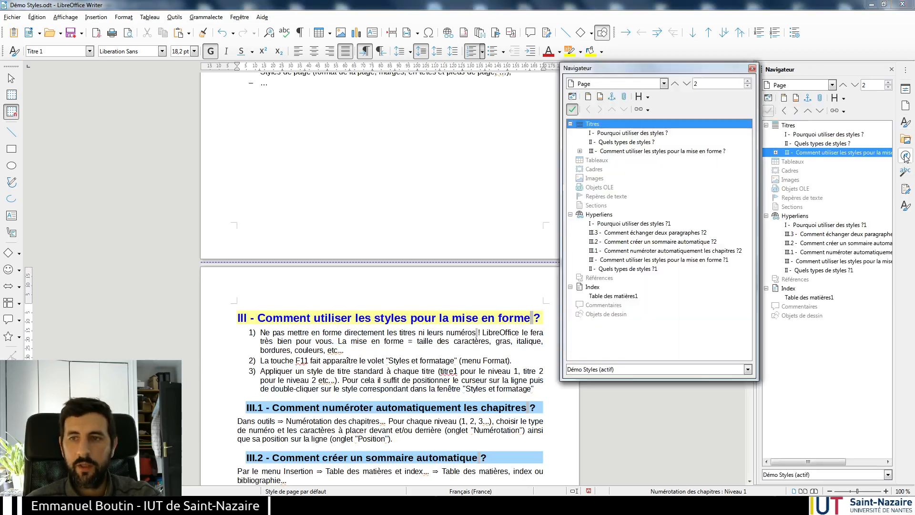
left_click(753, 69)
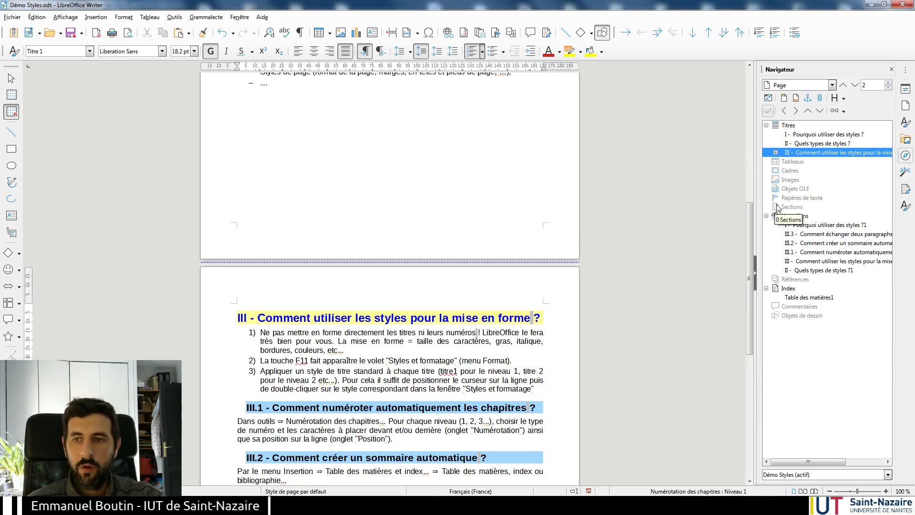
left_click(776, 152)
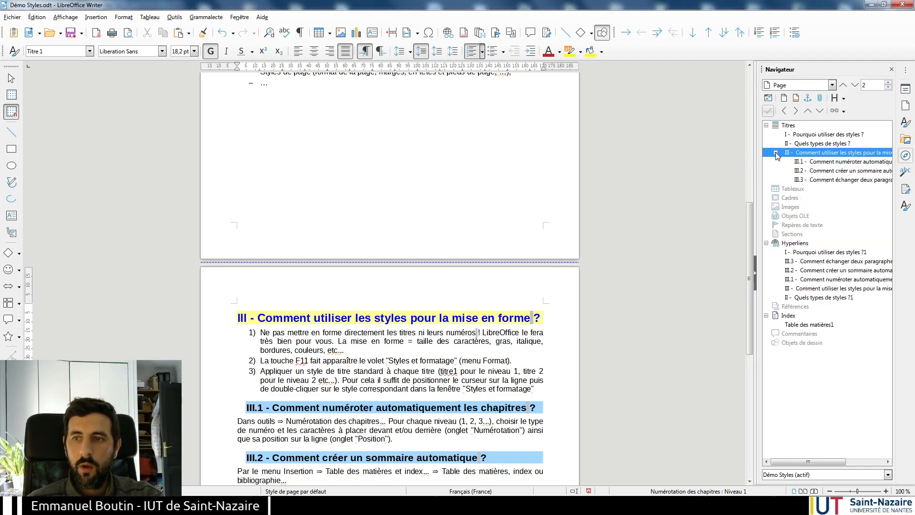
left_click(827, 172)
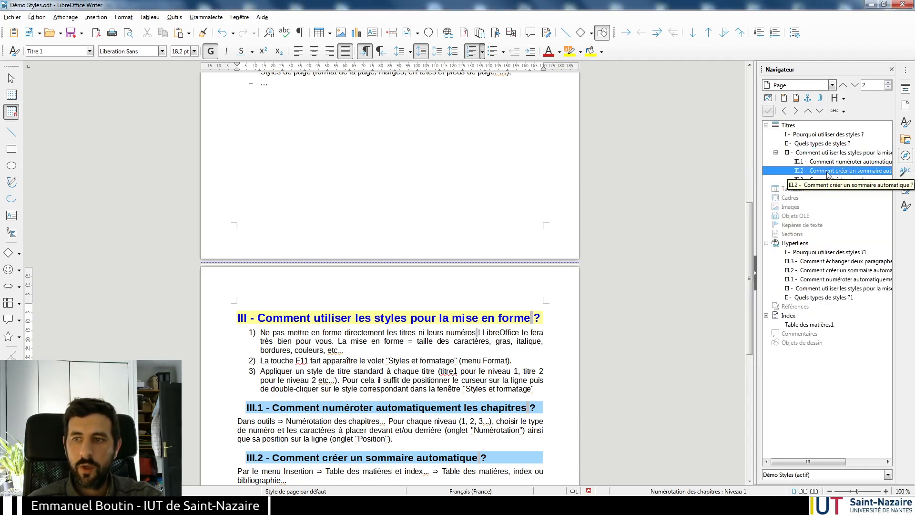
left_click(820, 111)
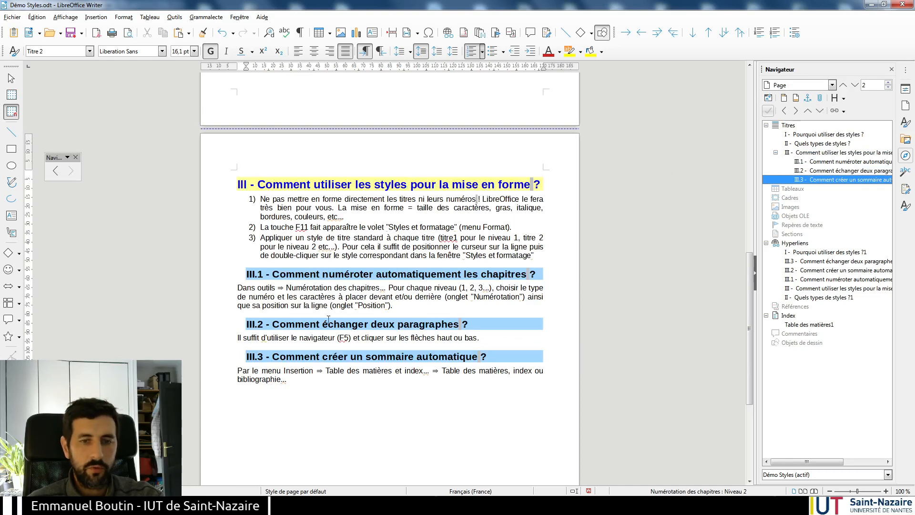
Update the table of contents on the first page to reflect the new chapter order
scroll(328, 320, "up", 15)
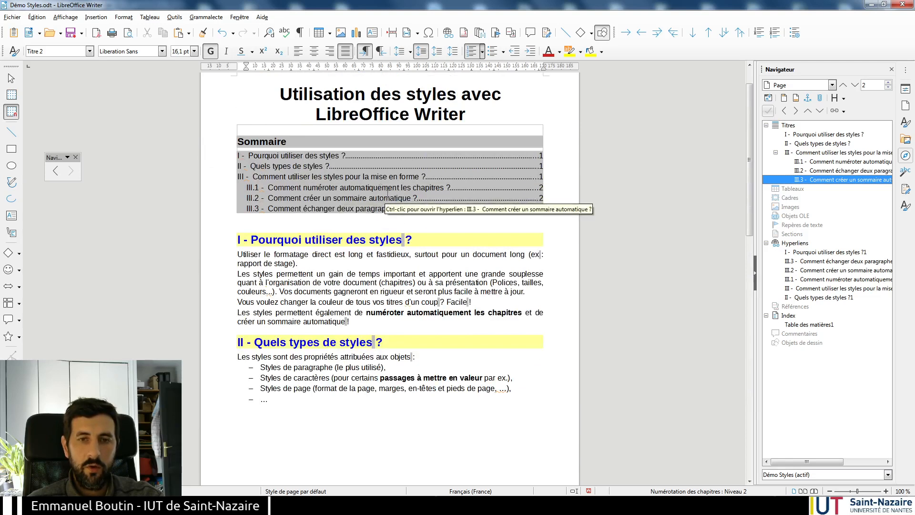
scroll(346, 203, "up", 1)
scroll(346, 203, "up", 1)
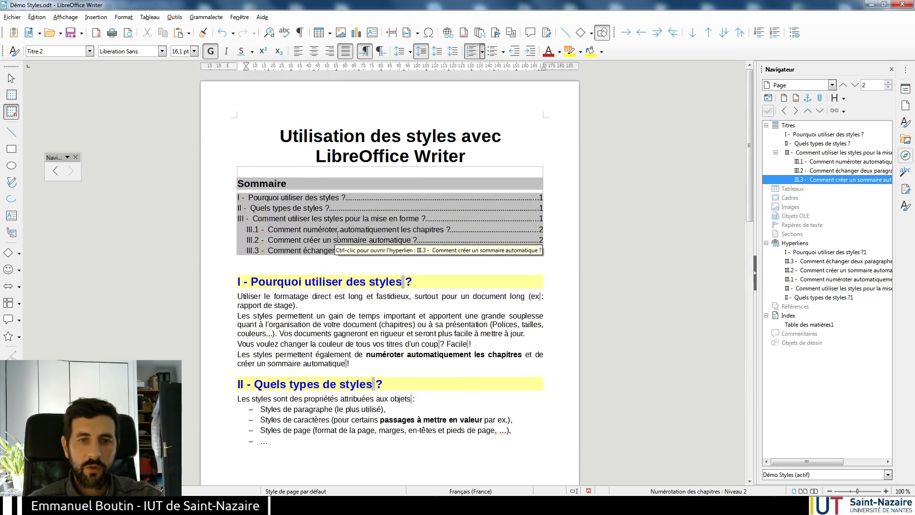
right_click(356, 221)
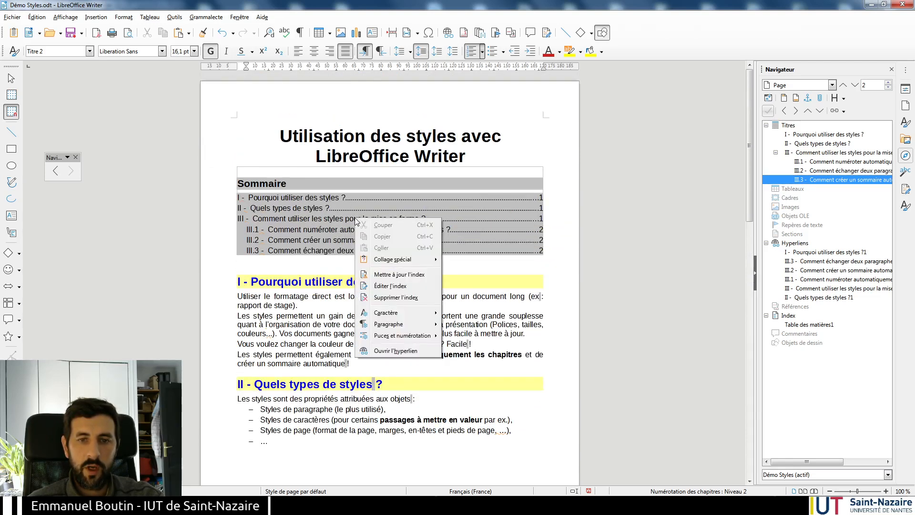
left_click(390, 275)
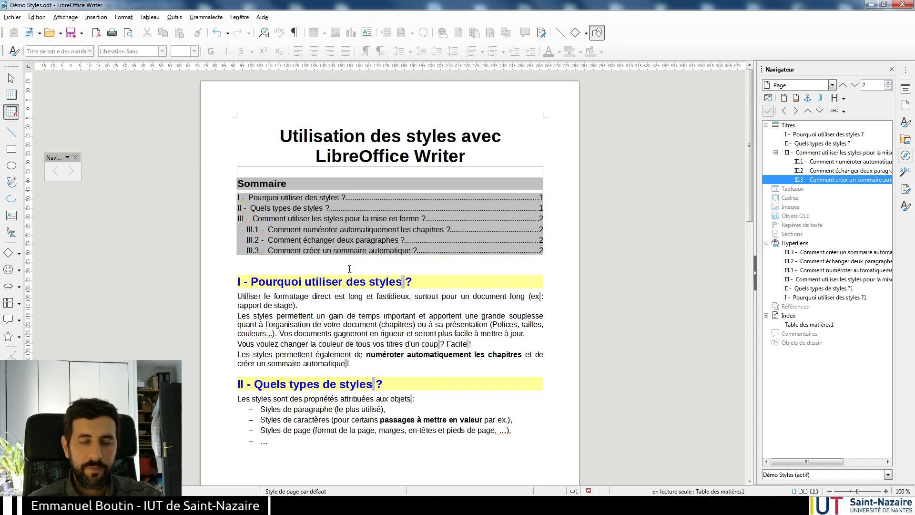
Edit the table of contents so its level 1 entries use an underscore as the tab fill character
right_click(329, 230)
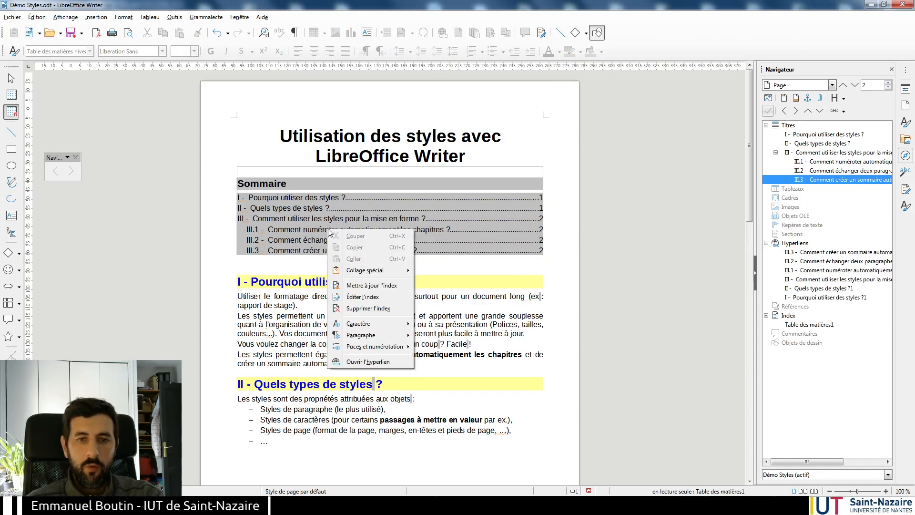
left_click(360, 297)
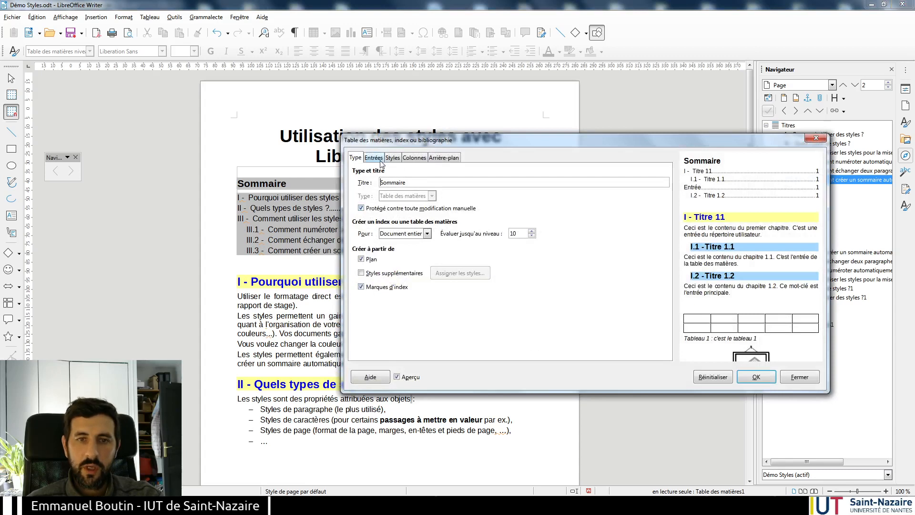
left_click(381, 160)
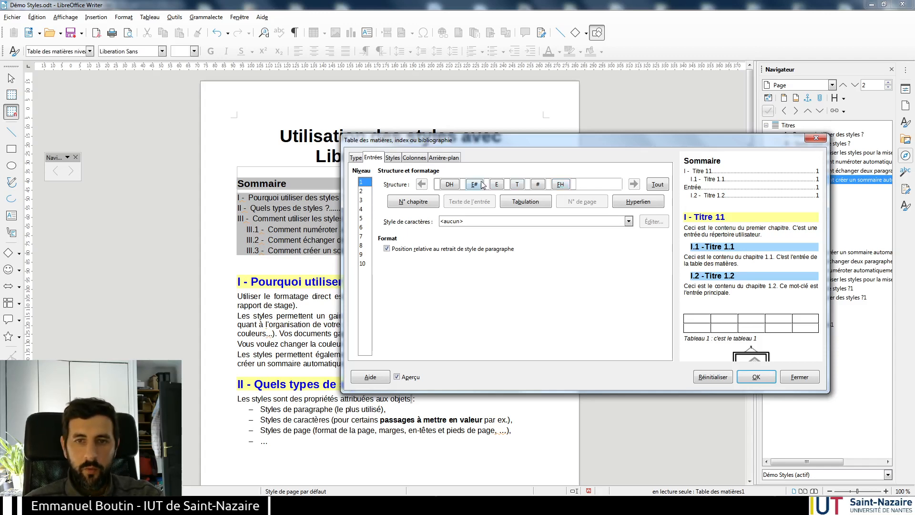
left_click(538, 185)
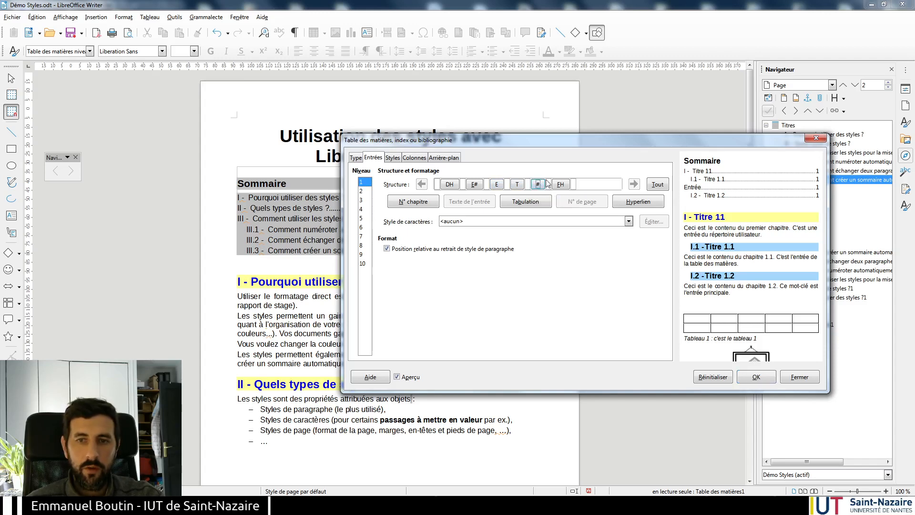
left_click(517, 185)
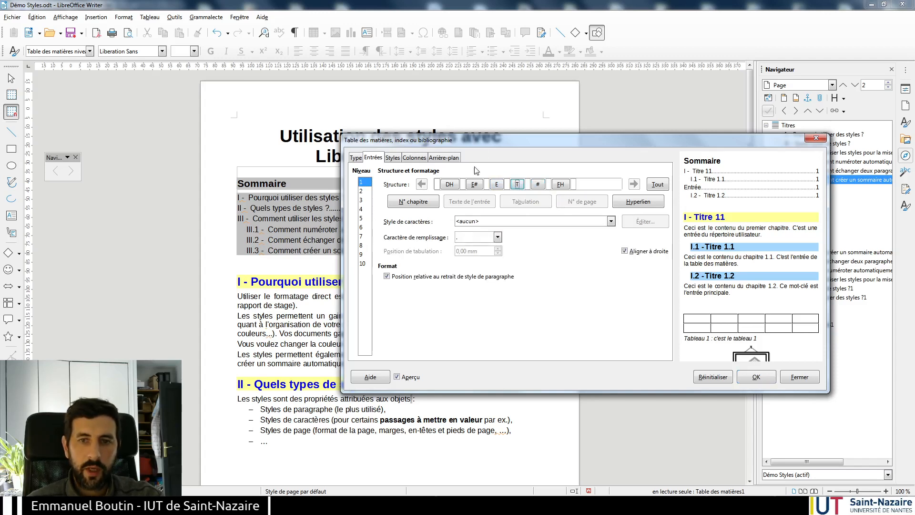
left_click_drag(483, 139, 641, 149)
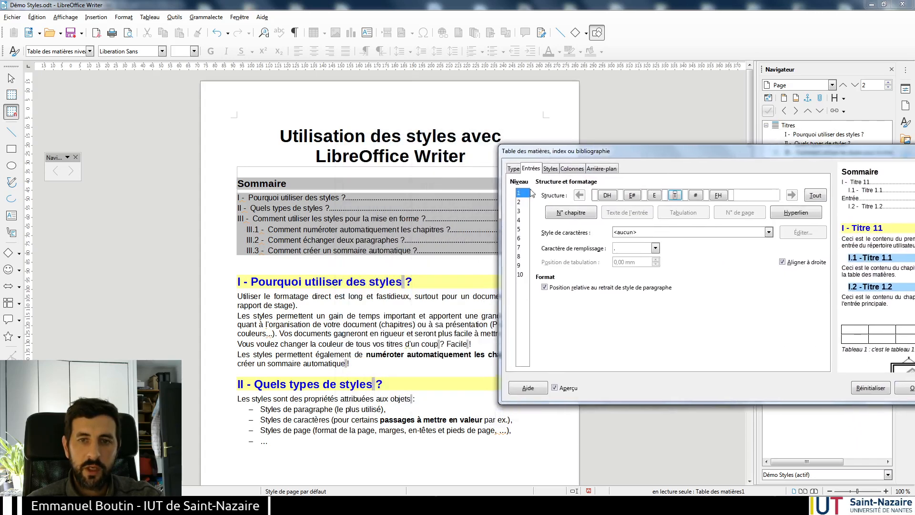
left_click(655, 248)
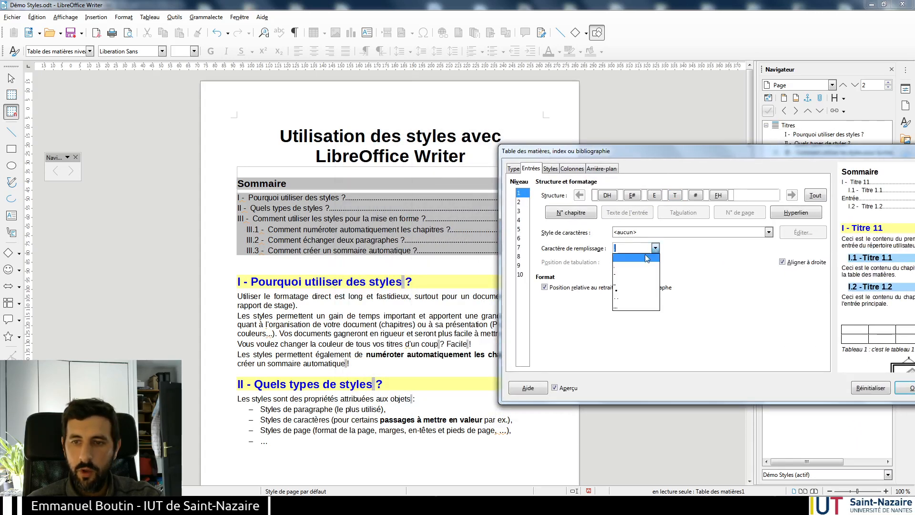
left_click(630, 282)
left_click(910, 388)
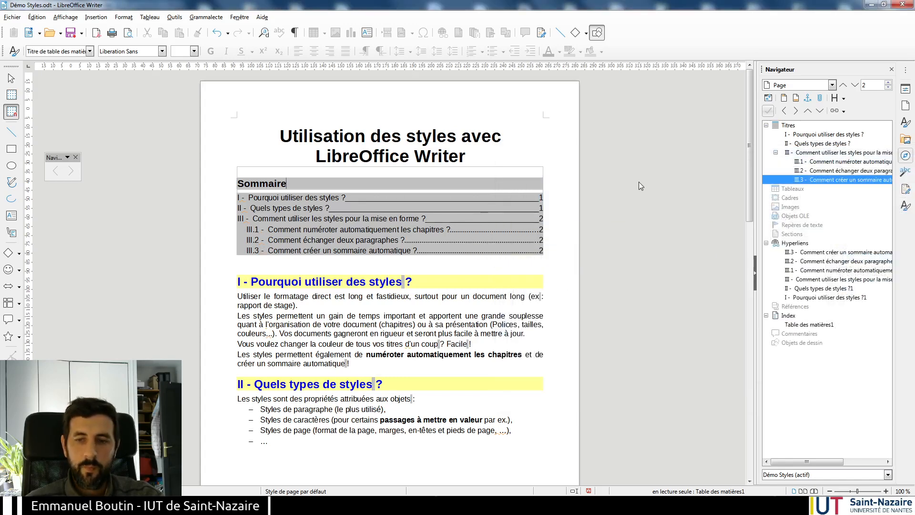
scroll(639, 181, "down", 8)
scroll(639, 182, "up", 7)
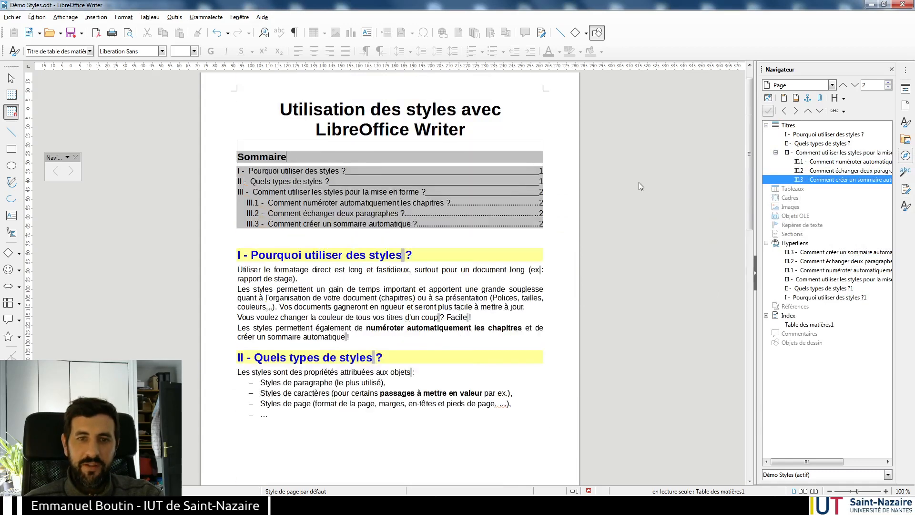
scroll(639, 182, "up", 1)
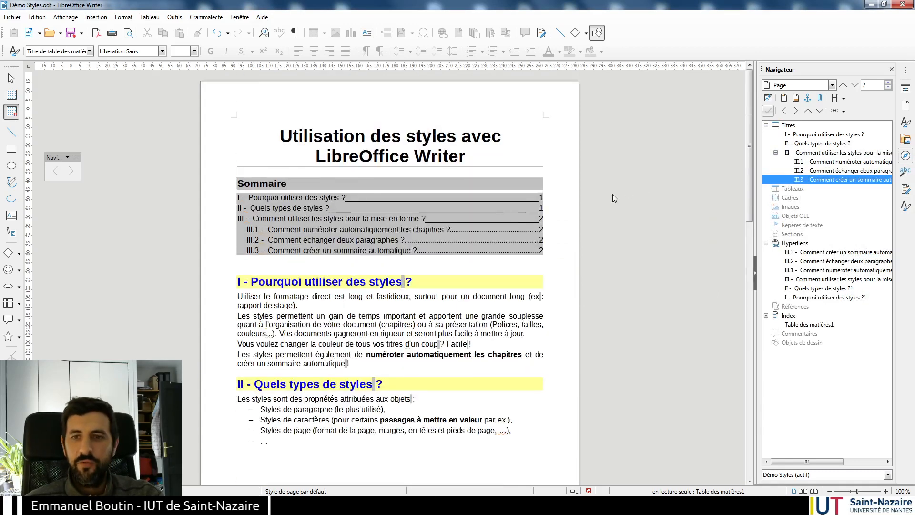